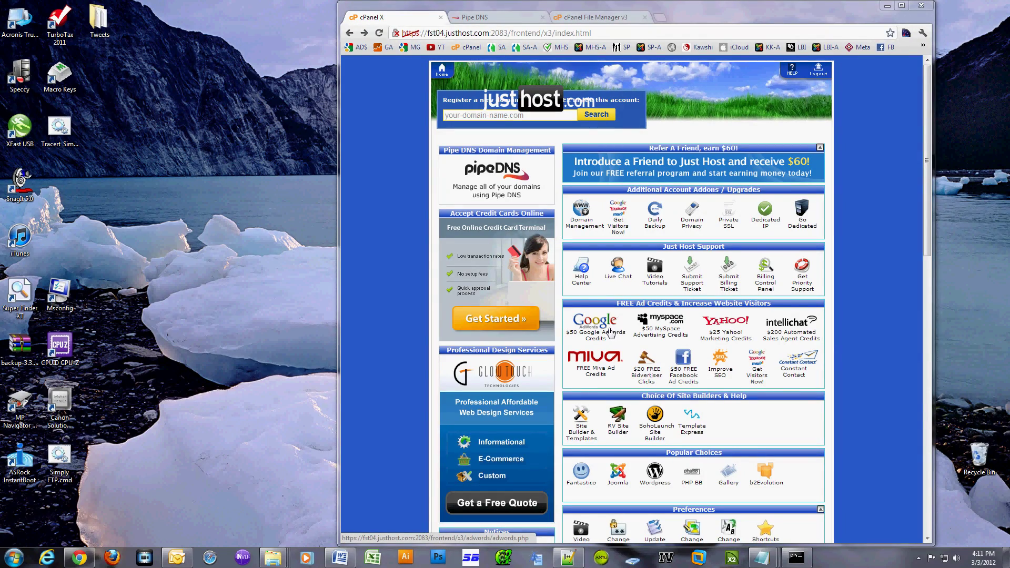
Open phpMyAdmin from the cPanel Databases section and list the jo152 database's tables.
{"action": "scroll", "coordinate": [859, 348], "scroll_direction": "down", "scroll_amount": 2}
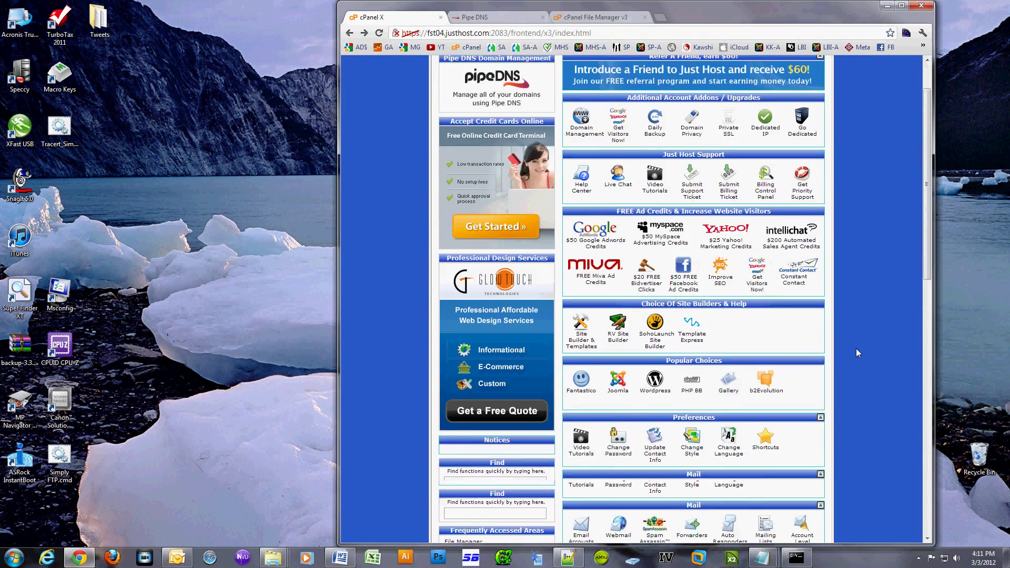
{"action": "scroll", "coordinate": [852, 347], "scroll_direction": "down", "scroll_amount": 2}
{"action": "scroll", "coordinate": [853, 351], "scroll_direction": "down", "scroll_amount": 1}
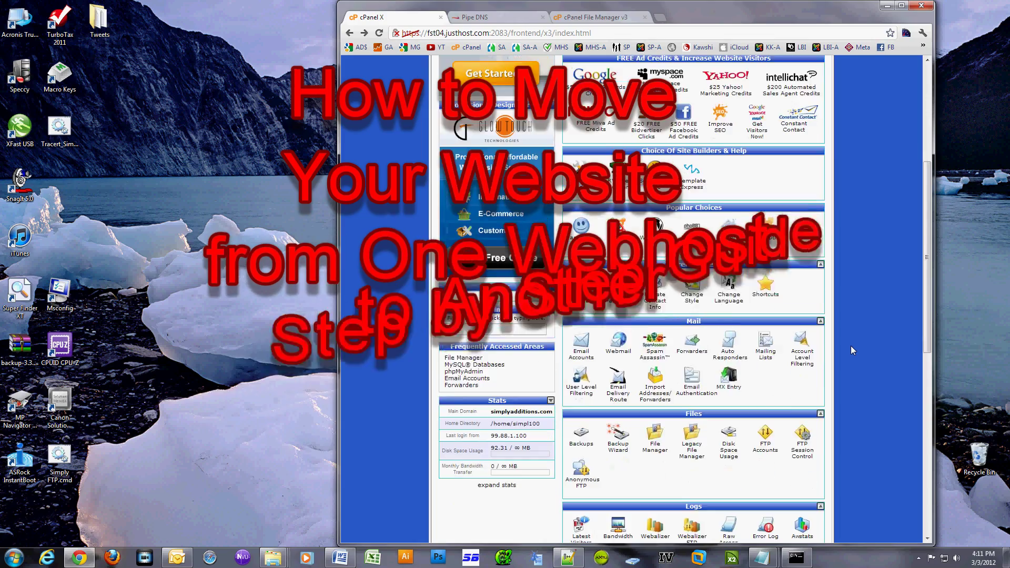
{"action": "scroll", "coordinate": [850, 346], "scroll_direction": "down", "scroll_amount": 5}
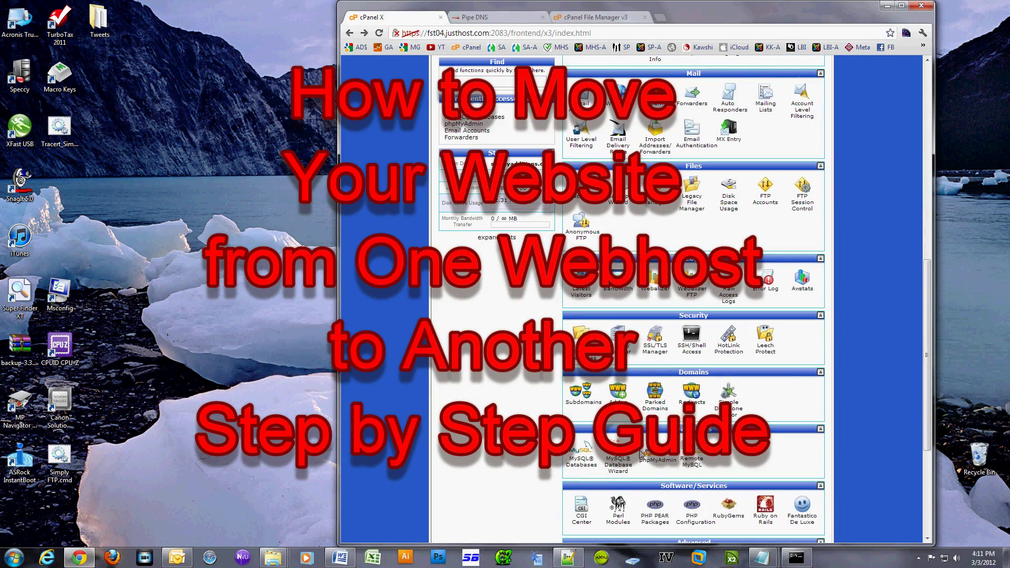
{"action": "left_click", "coordinate": [656, 460]}
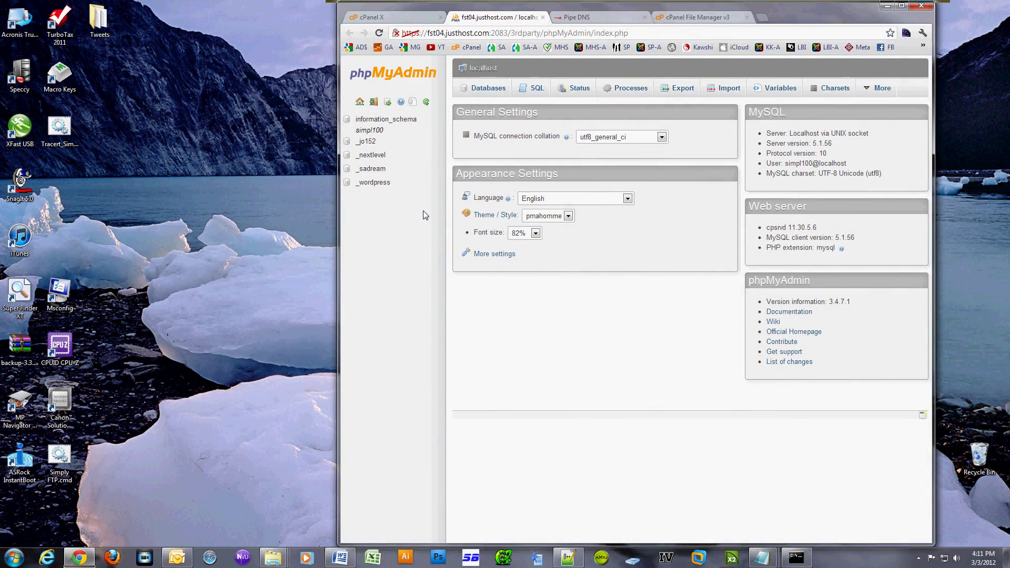
{"action": "left_click", "coordinate": [367, 142]}
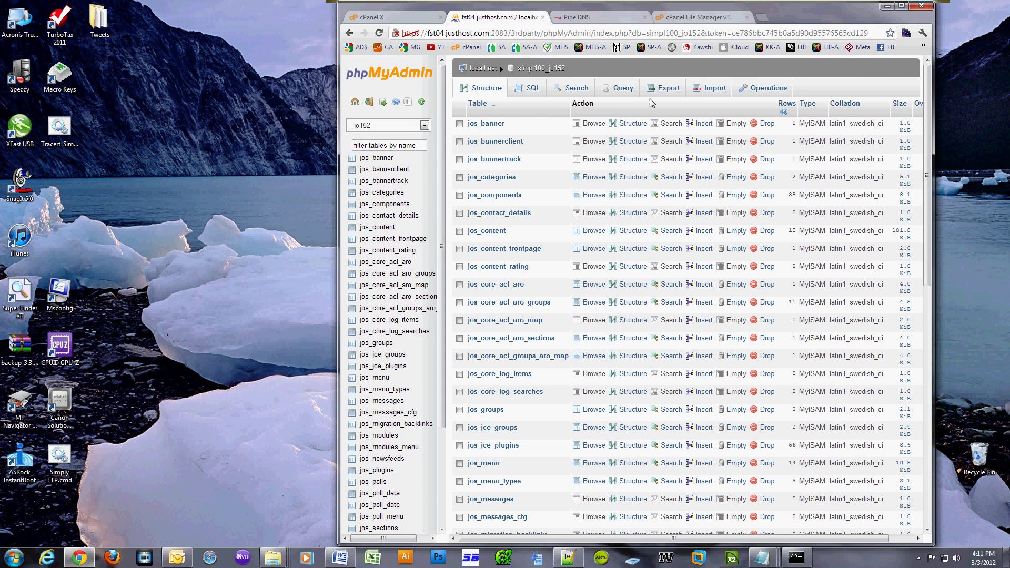
{"action": "left_click", "coordinate": [668, 90]}
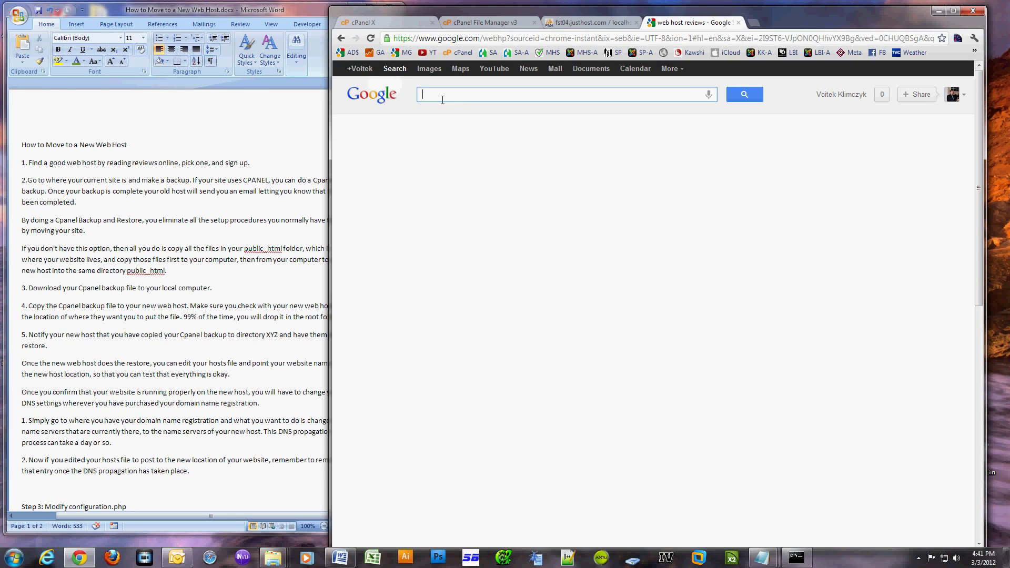
Search Google for 'web host reviews', fixing the typos, and skim the results.
{"action": "type", "text": "web host reiv"}
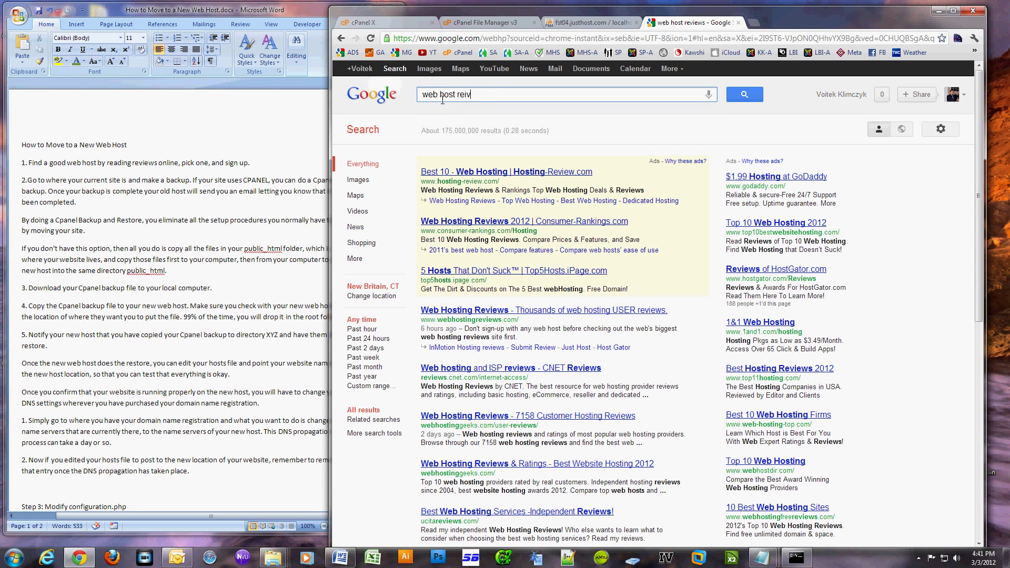
{"action": "type", "text": "ews"}
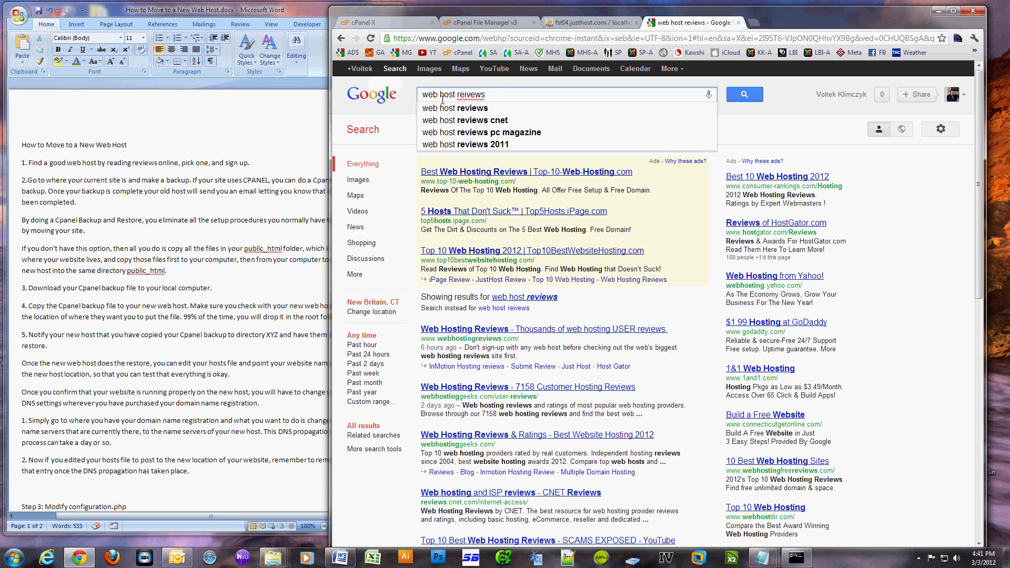
{"action": "key", "text": "BackSpace"}
{"action": "key", "text": "BackSpace"}
{"action": "key", "text": "BackSpace"}
{"action": "key", "text": "BackSpace"}
{"action": "key", "text": "BackSpace"}
{"action": "type", "text": "viewa"}
{"action": "key", "text": "BackSpace"}
{"action": "type", "text": "s"}
{"action": "key", "text": "Return"}
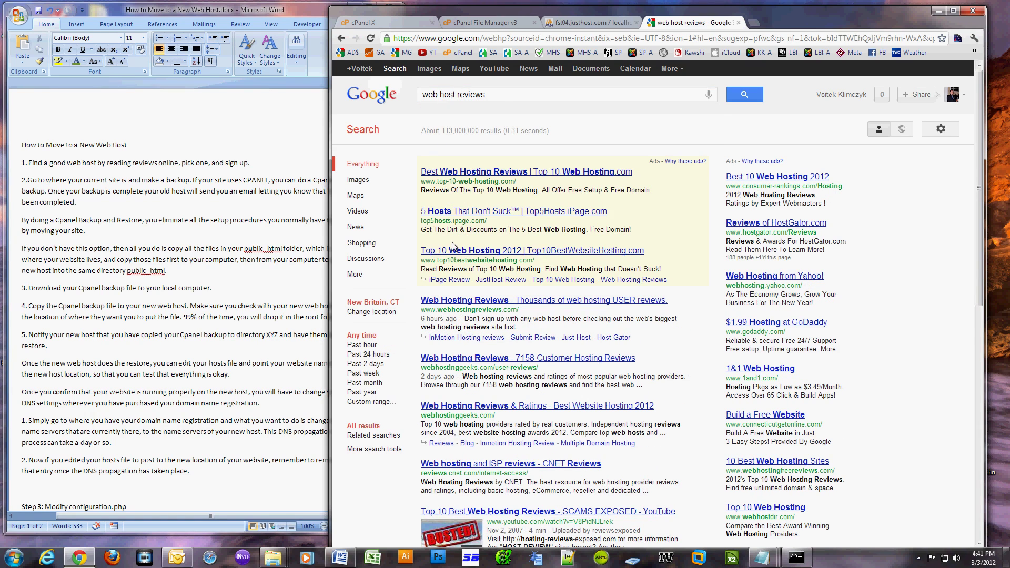
{"action": "scroll", "coordinate": [455, 251], "scroll_direction": "down", "scroll_amount": 7}
{"action": "scroll", "coordinate": [454, 252], "scroll_direction": "up", "scroll_amount": 7}
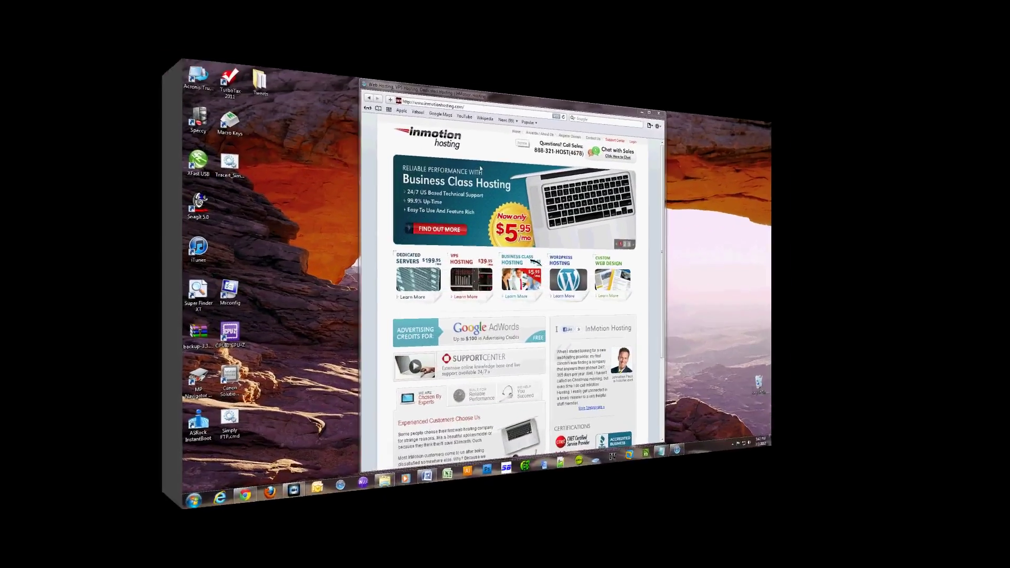
Order InMotion Business Class Hosting with the Power plan for 24 months at $7.95/mo.
{"action": "left_click", "coordinate": [368, 208]}
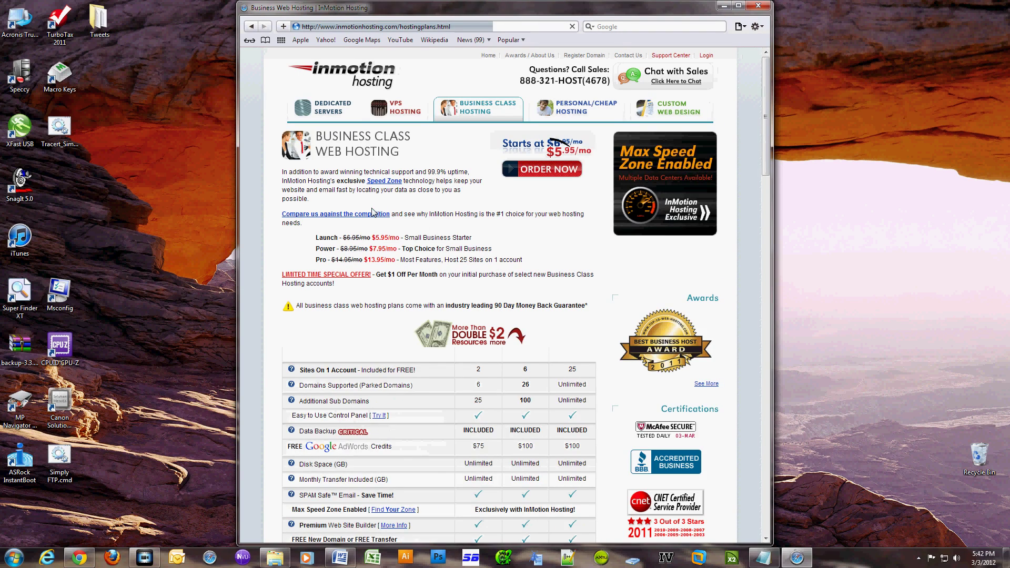
{"action": "left_click", "coordinate": [535, 174]}
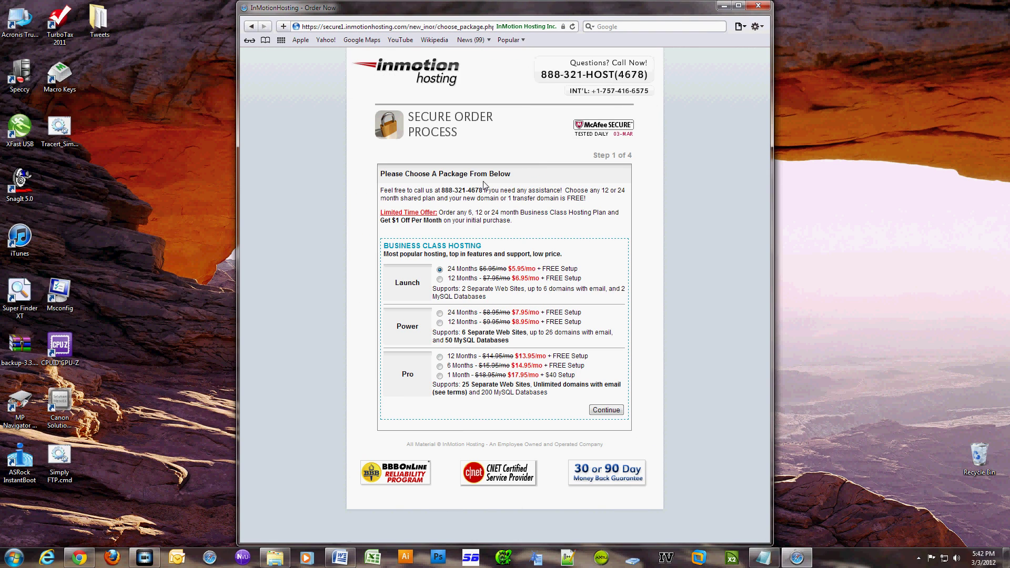
{"action": "left_click", "coordinate": [441, 314]}
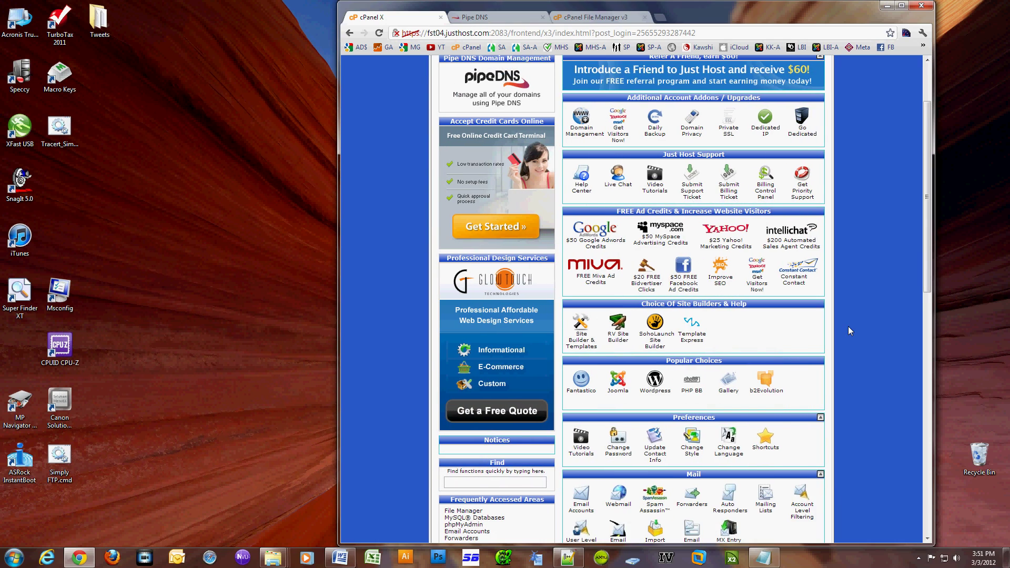
{"action": "scroll", "coordinate": [848, 330], "scroll_direction": "down", "scroll_amount": 3}
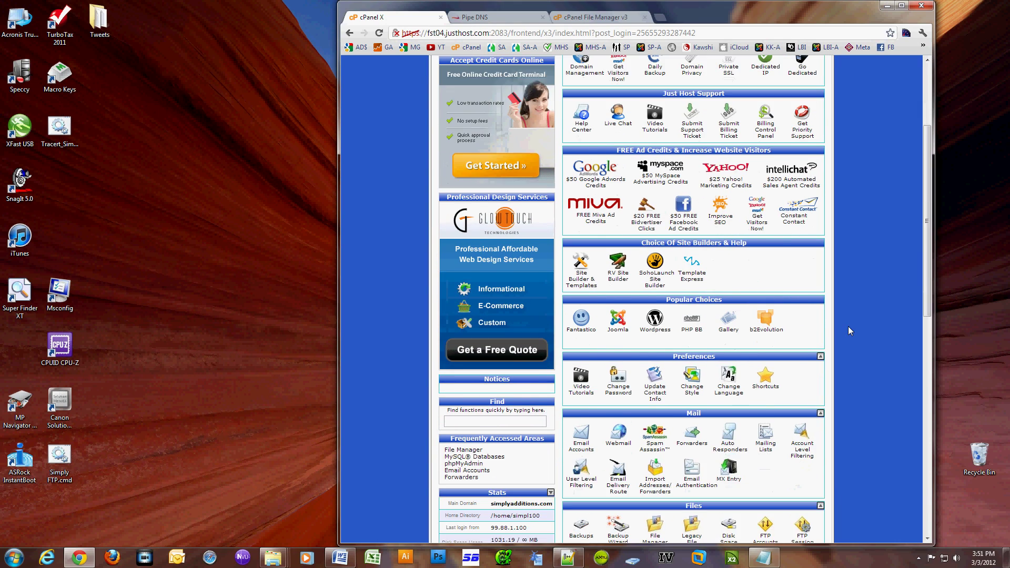
{"action": "scroll", "coordinate": [848, 326], "scroll_direction": "down", "scroll_amount": 3}
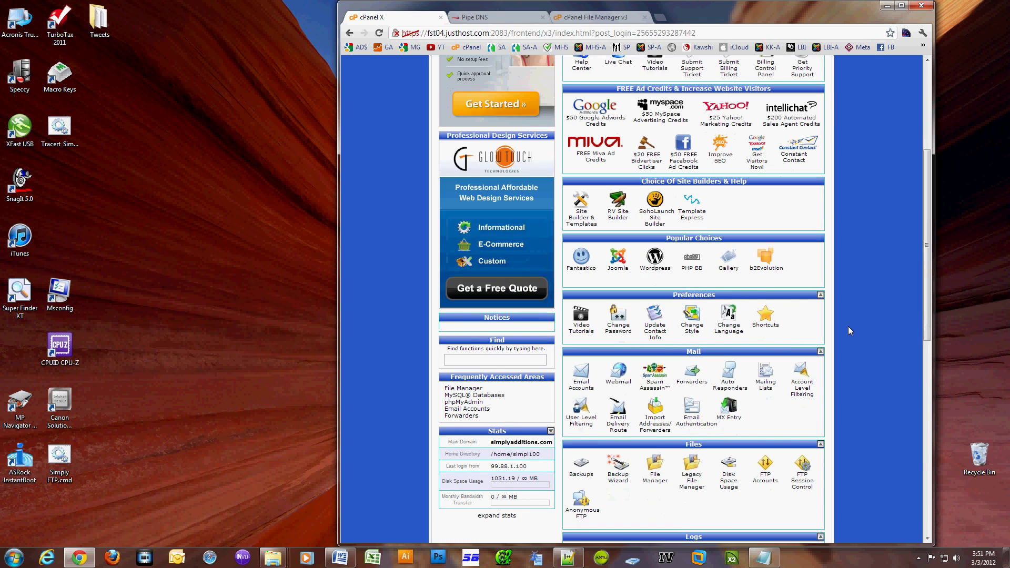
{"action": "scroll", "coordinate": [848, 326], "scroll_direction": "down", "scroll_amount": 3}
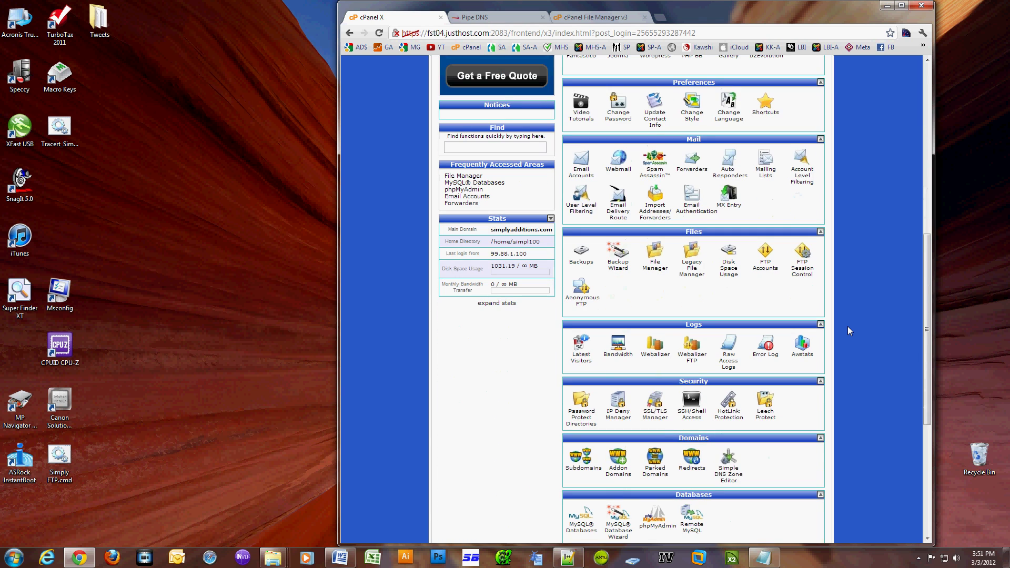
{"action": "scroll", "coordinate": [848, 330], "scroll_direction": "down", "scroll_amount": 1}
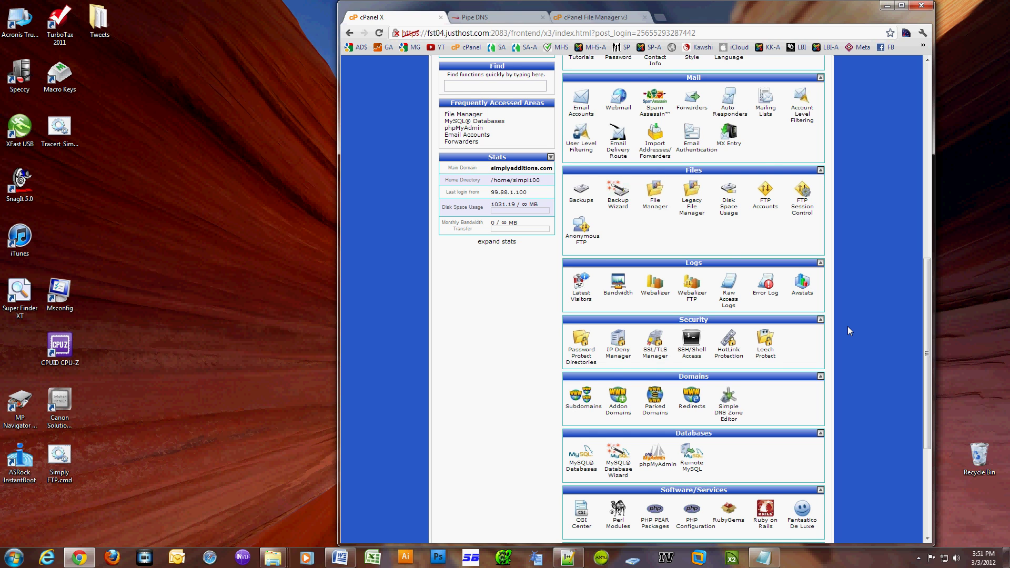
{"action": "scroll", "coordinate": [848, 327], "scroll_direction": "down", "scroll_amount": 1}
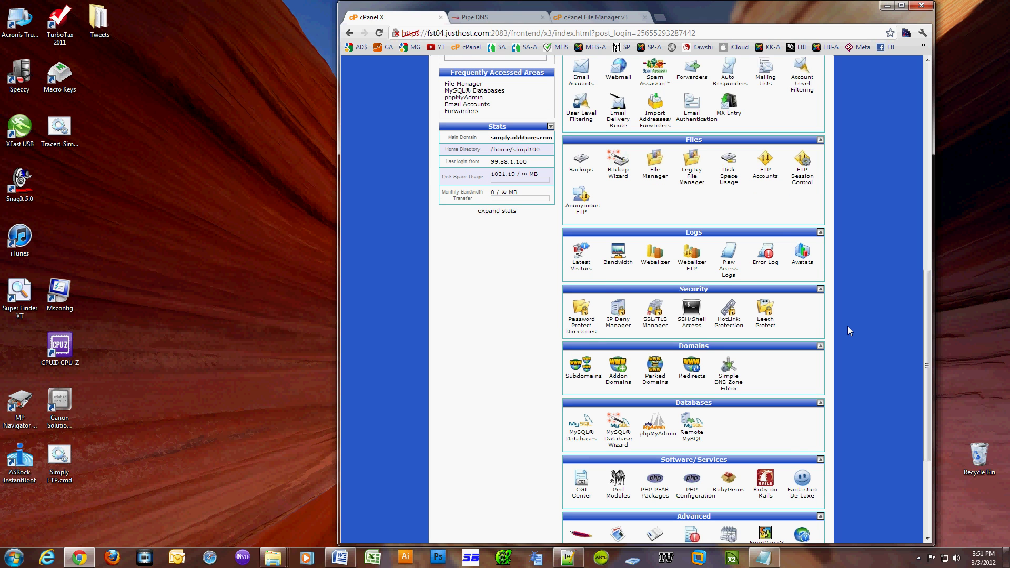
{"action": "scroll", "coordinate": [847, 327], "scroll_direction": "down", "scroll_amount": 1}
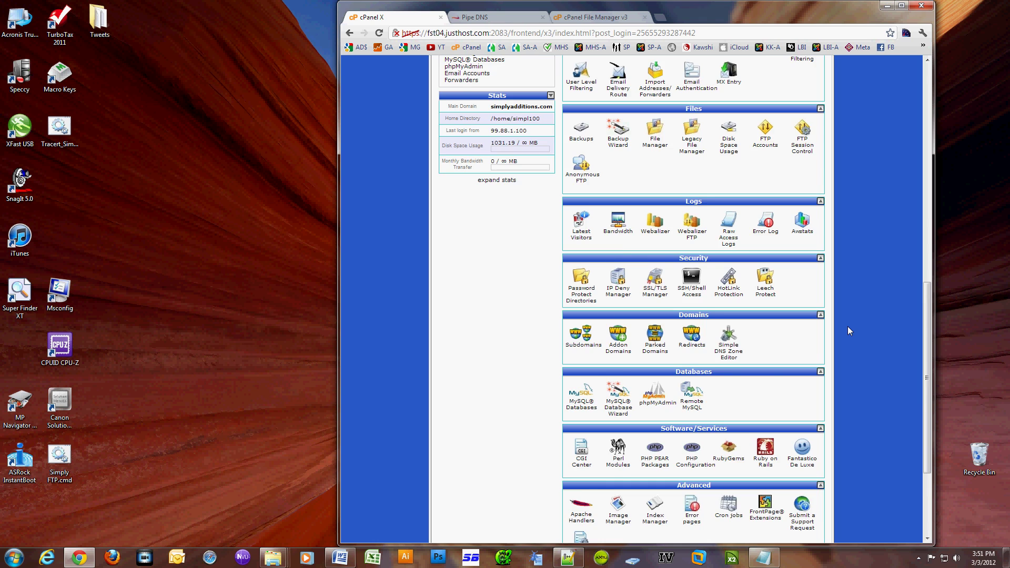
{"action": "scroll", "coordinate": [848, 330], "scroll_direction": "down", "scroll_amount": 3}
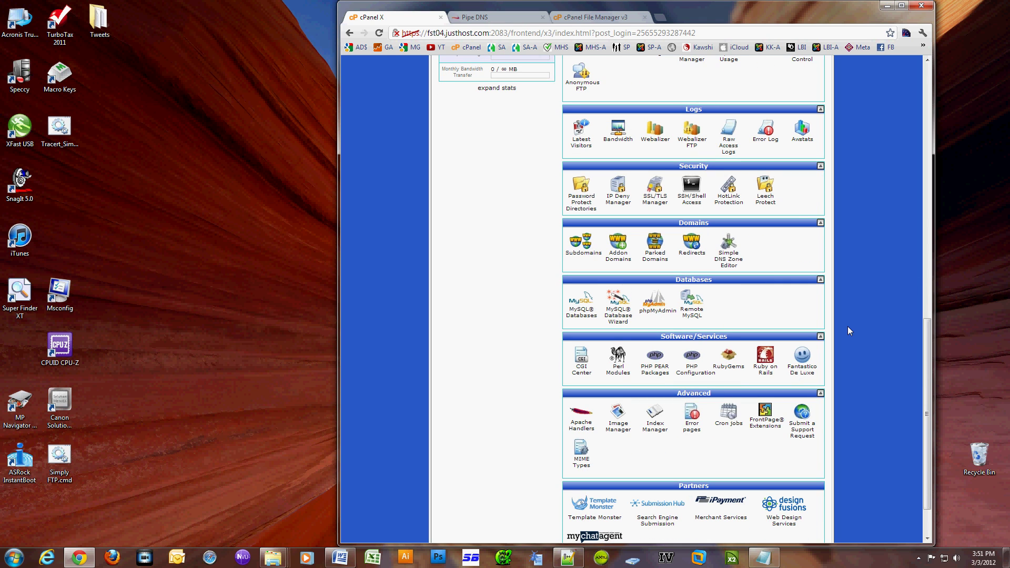
{"action": "scroll", "coordinate": [848, 331], "scroll_direction": "down", "scroll_amount": 2}
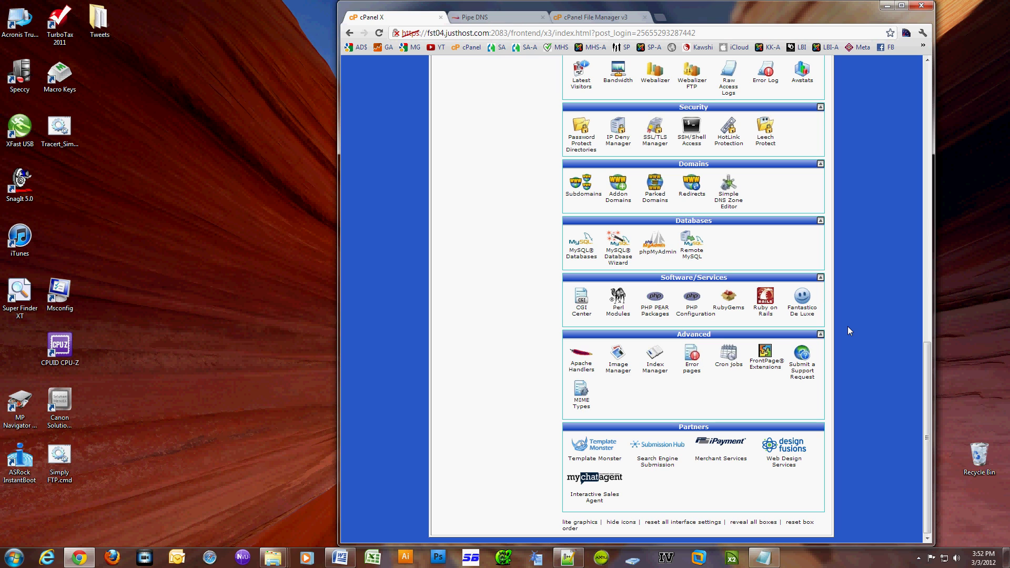
{"action": "scroll", "coordinate": [848, 331], "scroll_direction": "up", "scroll_amount": 6}
{"action": "left_click", "coordinate": [579, 171]}
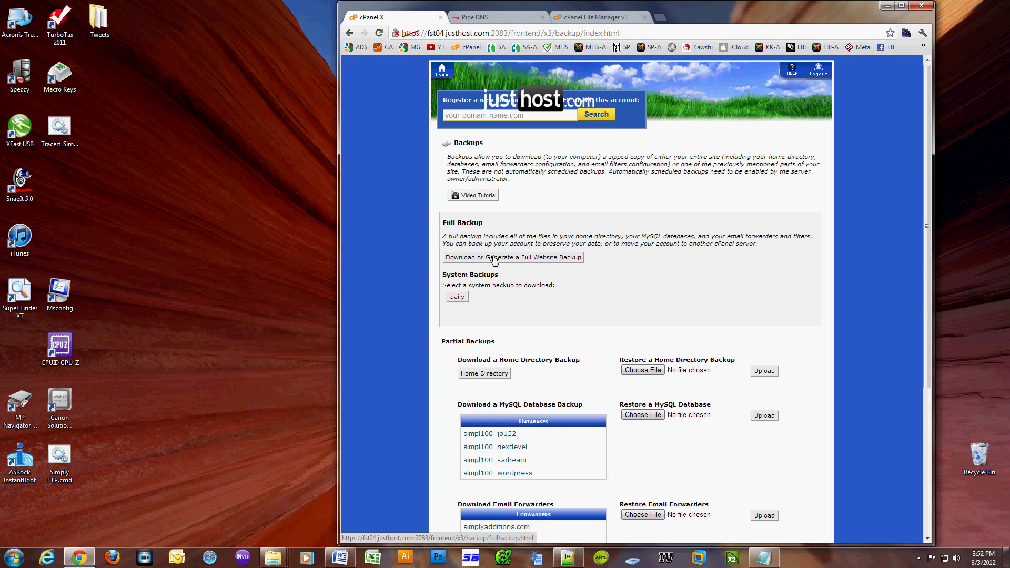
Generate a full website backup to the Home Directory with e-mail notification.
{"action": "left_click", "coordinate": [494, 258]}
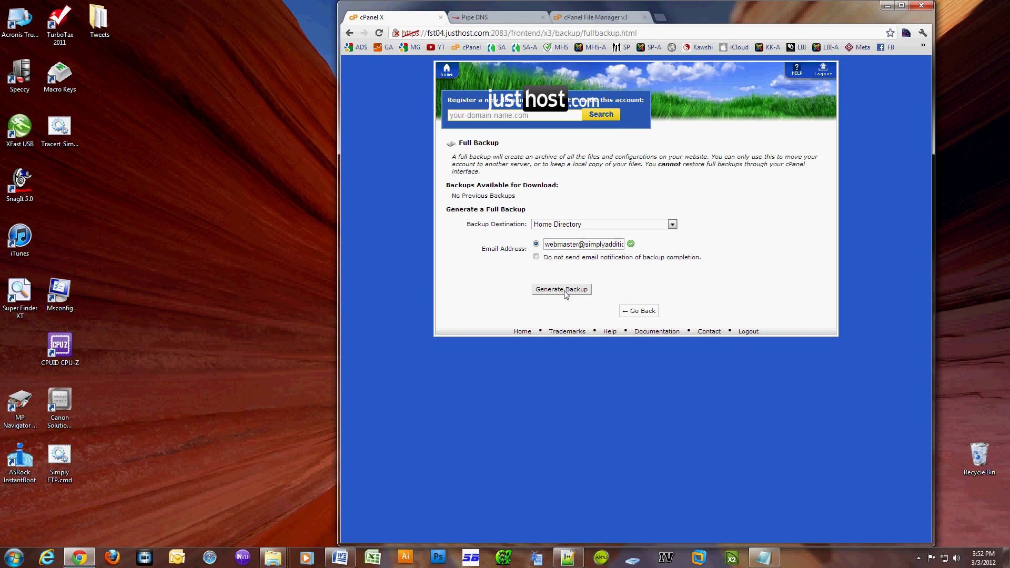
{"action": "left_click", "coordinate": [562, 290]}
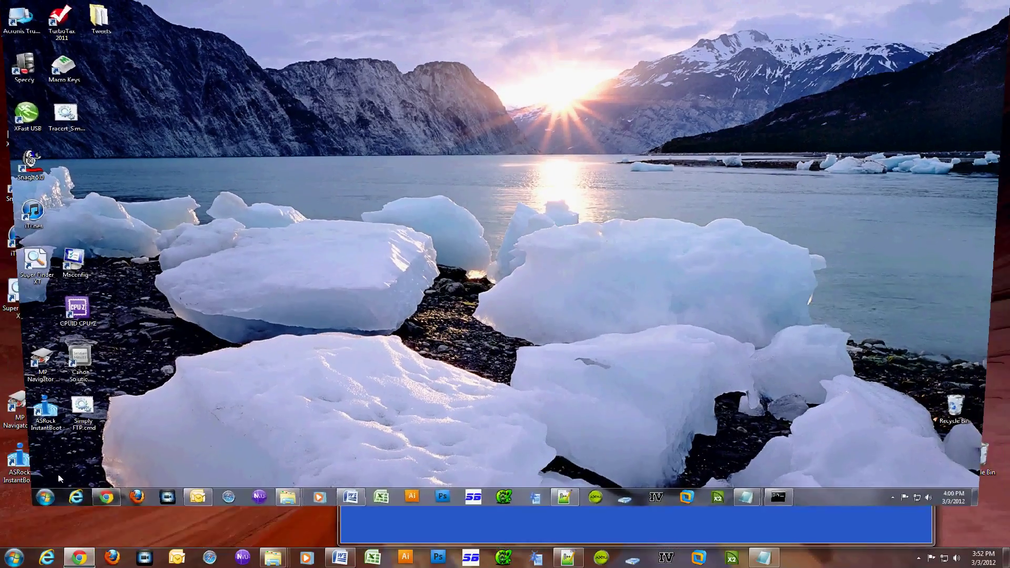
Launch FileZilla from the Start menu, retrying the launch once.
{"action": "left_click", "coordinate": [14, 557]}
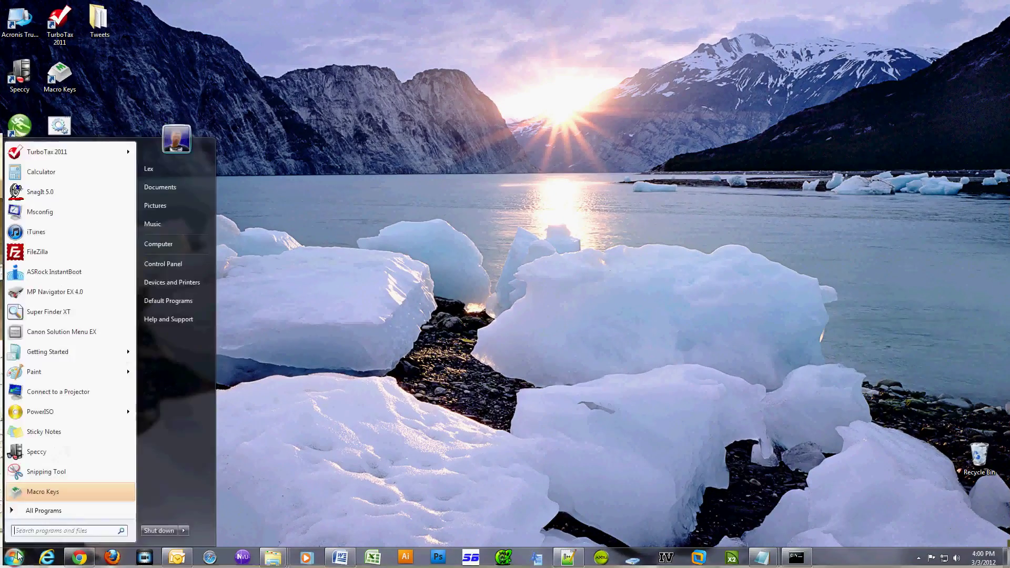
{"action": "left_click", "coordinate": [35, 255]}
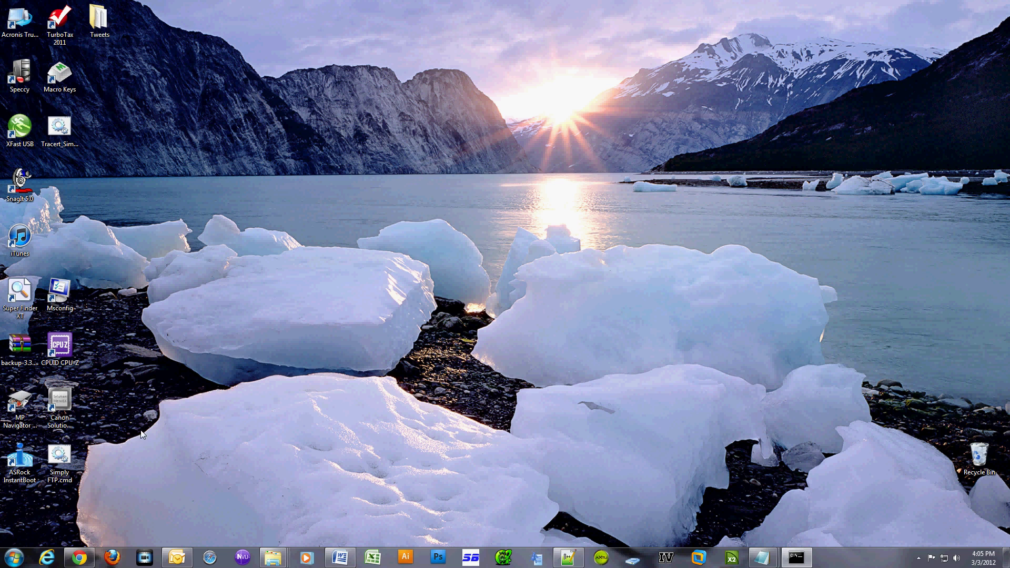
{"action": "left_click", "coordinate": [16, 558]}
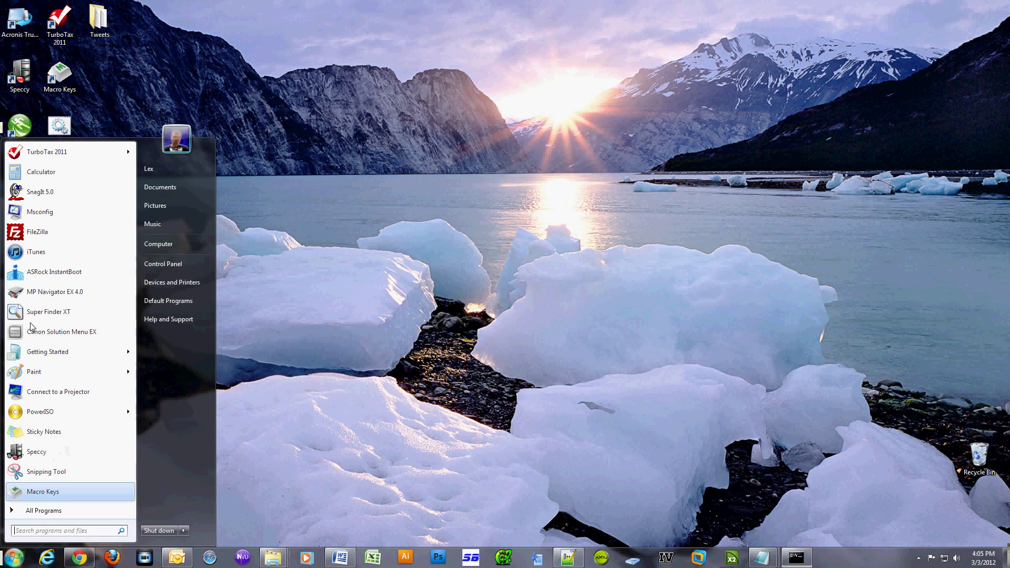
{"action": "left_click", "coordinate": [35, 232]}
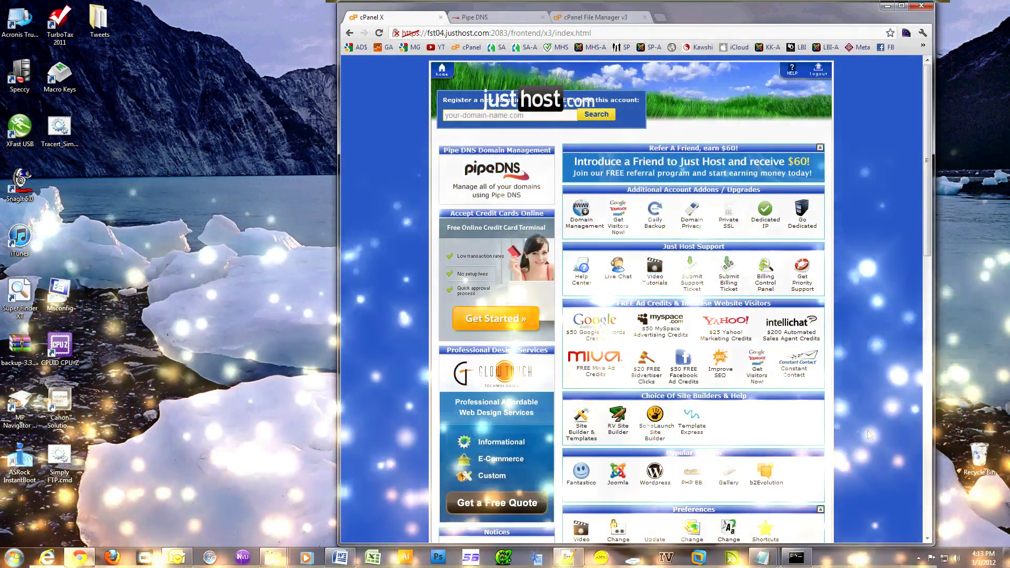
Launch phpMyAdmin from cPanel's Databases section to reach the jo152 database.
{"action": "scroll", "coordinate": [865, 435], "scroll_direction": "down", "scroll_amount": 8}
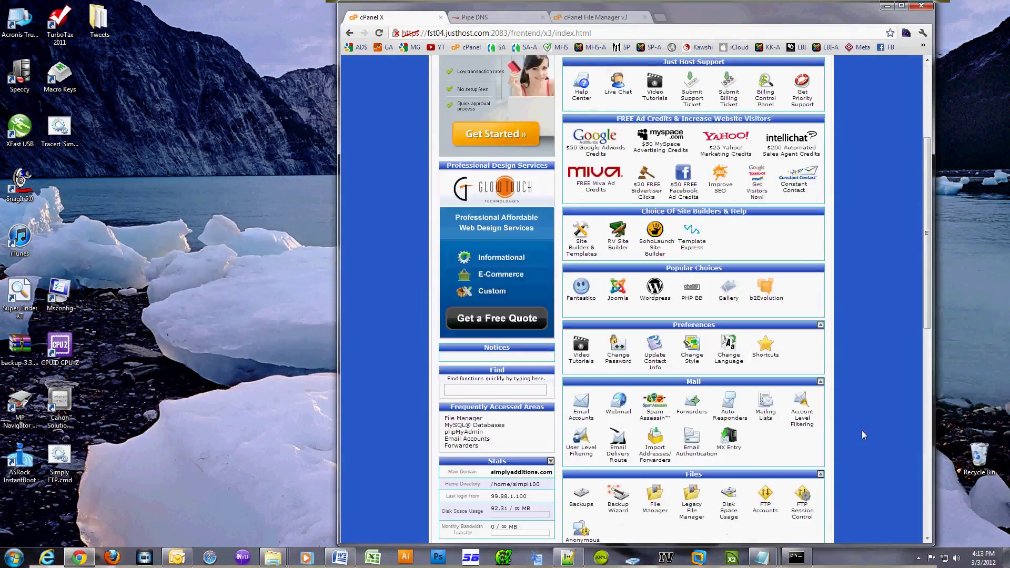
{"action": "scroll", "coordinate": [863, 435], "scroll_direction": "down", "scroll_amount": 1}
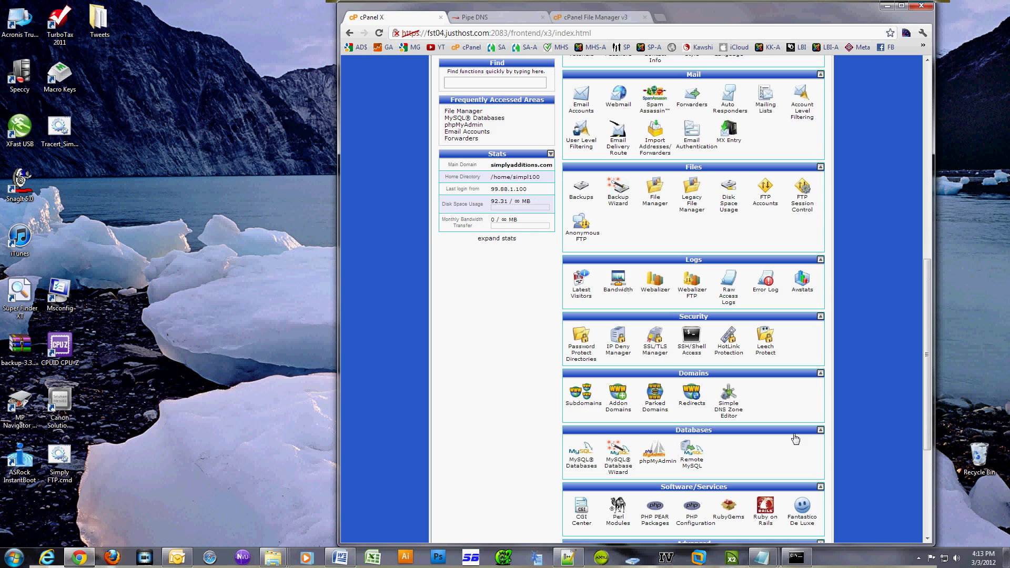
{"action": "left_click", "coordinate": [662, 459]}
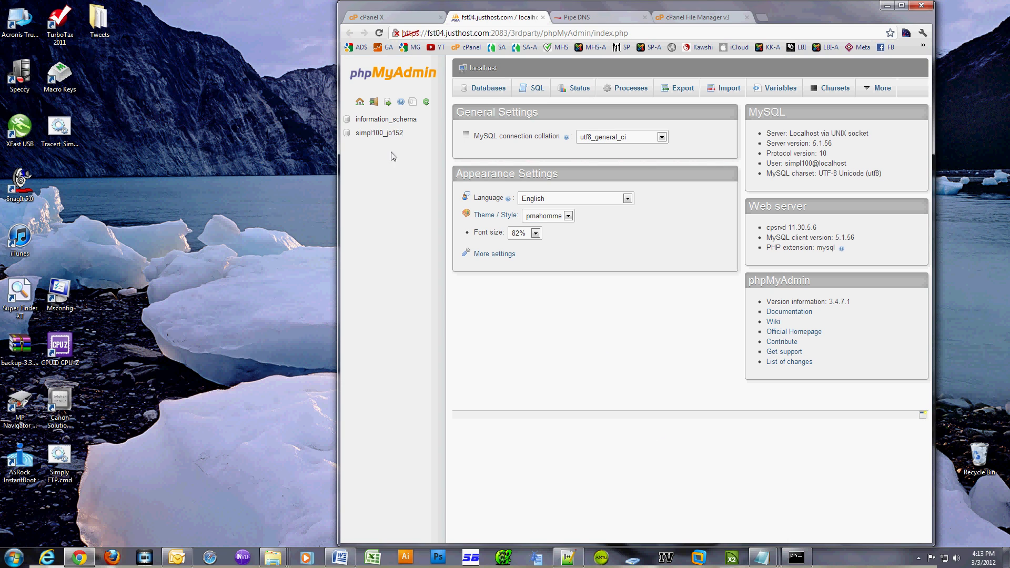
Quick-export the simpl100_jo152 database as SQL from phpMyAdmin's Export tab.
{"action": "left_click", "coordinate": [372, 136]}
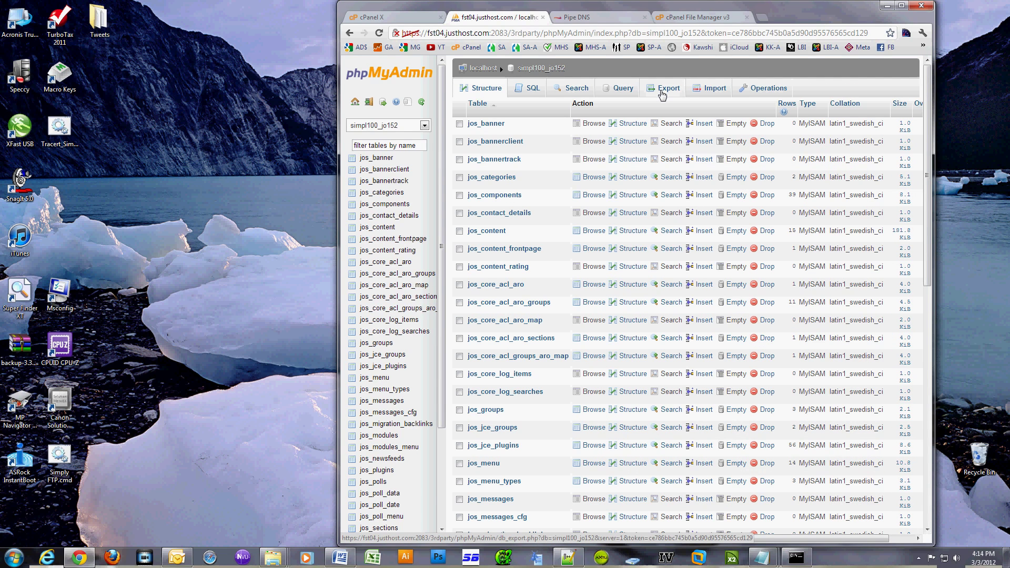
{"action": "left_click", "coordinate": [662, 94]}
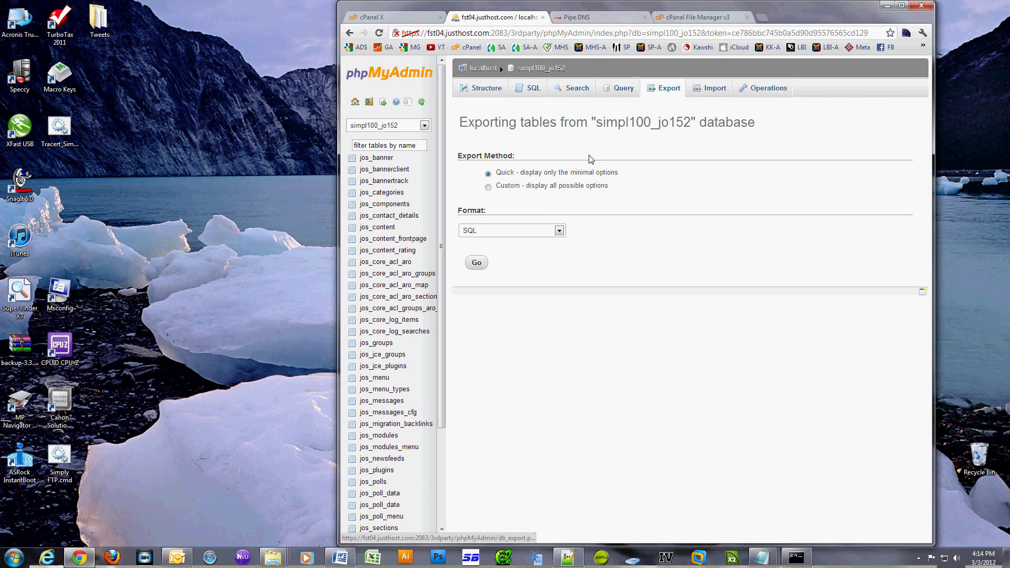
{"action": "left_click", "coordinate": [477, 264]}
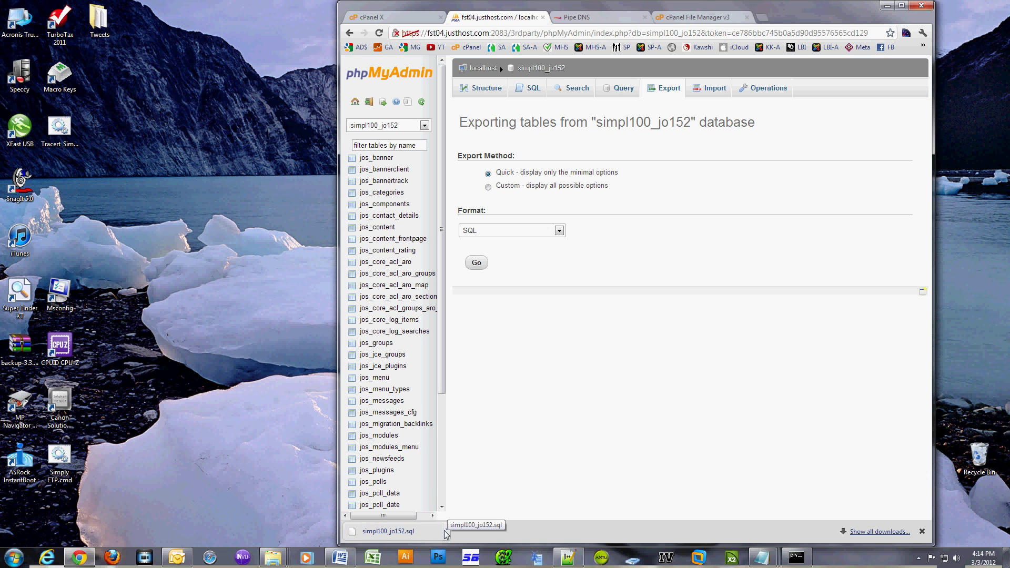
{"action": "mouse_move", "coordinate": [272, 557]}
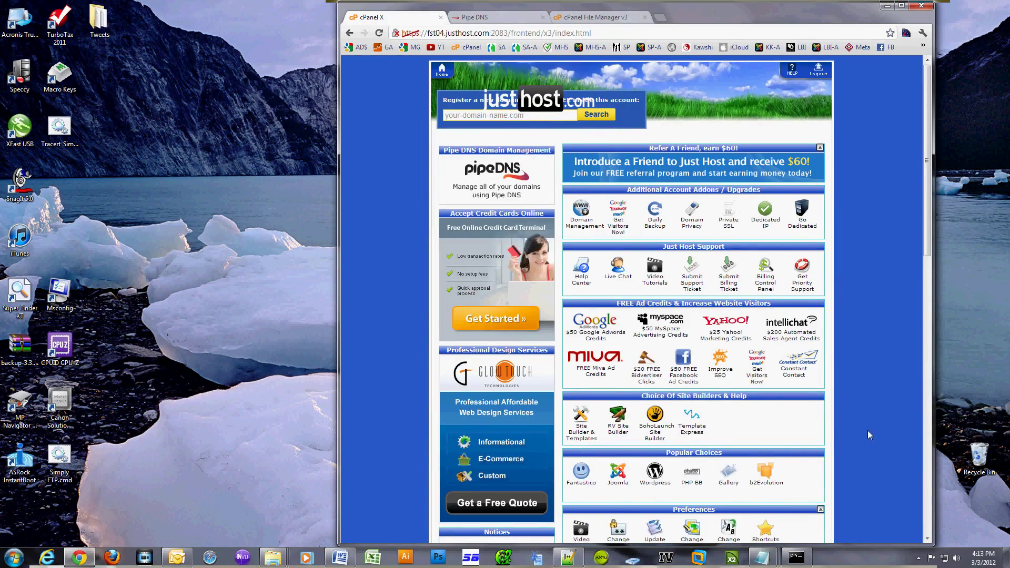
{"action": "scroll", "coordinate": [867, 431], "scroll_direction": "down", "scroll_amount": 3}
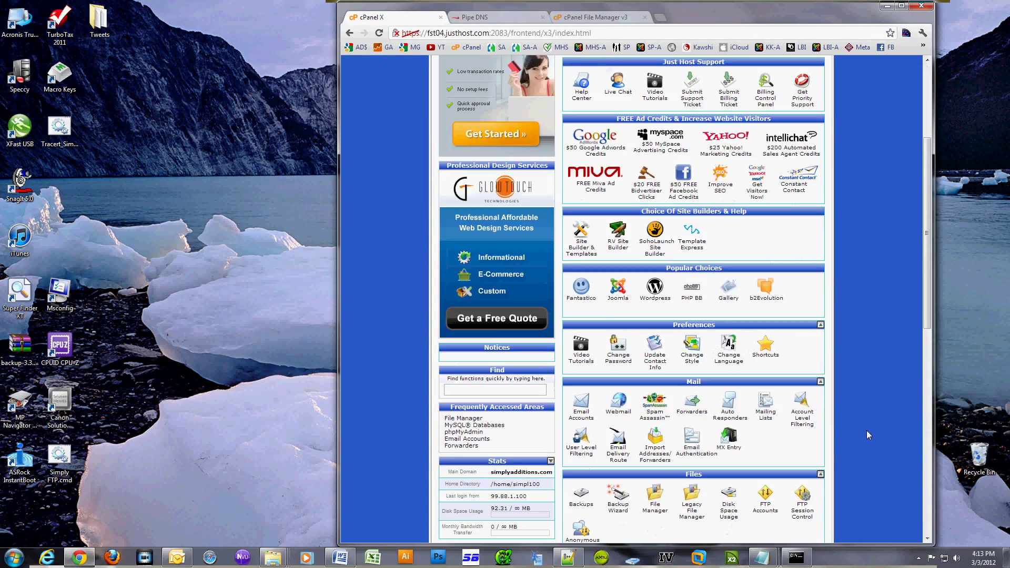
{"action": "scroll", "coordinate": [862, 430], "scroll_direction": "down", "scroll_amount": 4}
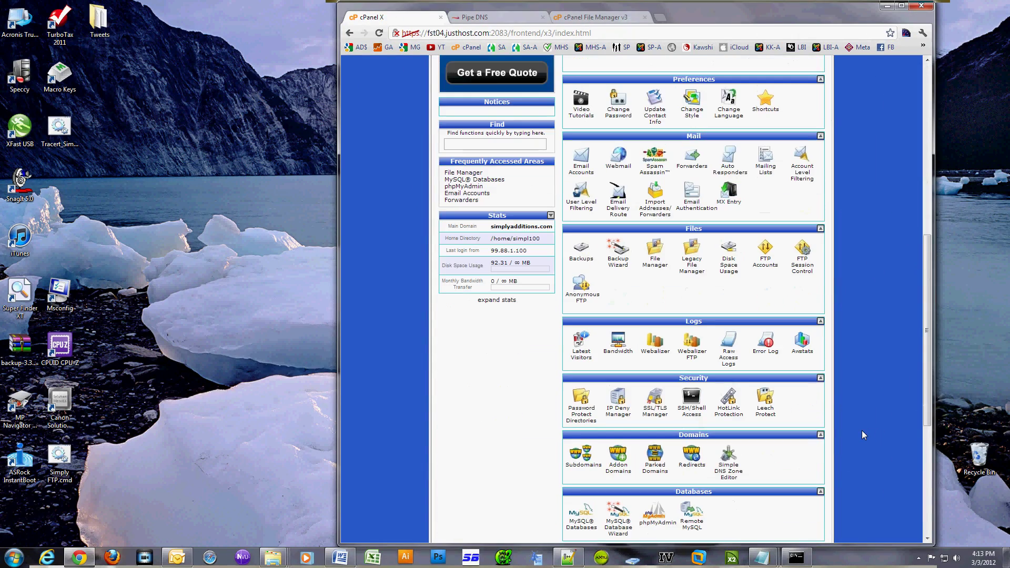
{"action": "scroll", "coordinate": [861, 430], "scroll_direction": "down", "scroll_amount": 1}
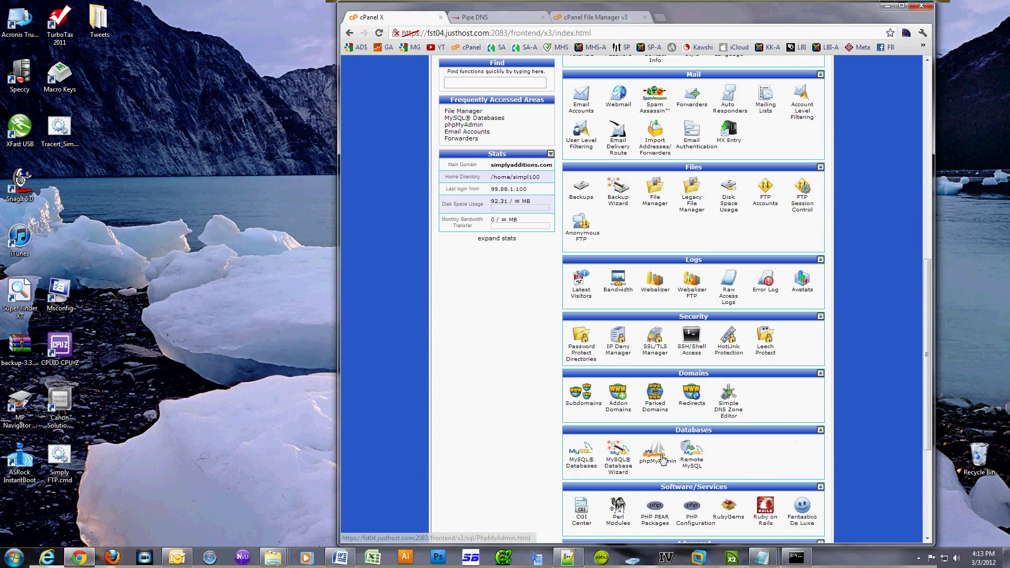
{"action": "left_click", "coordinate": [662, 459]}
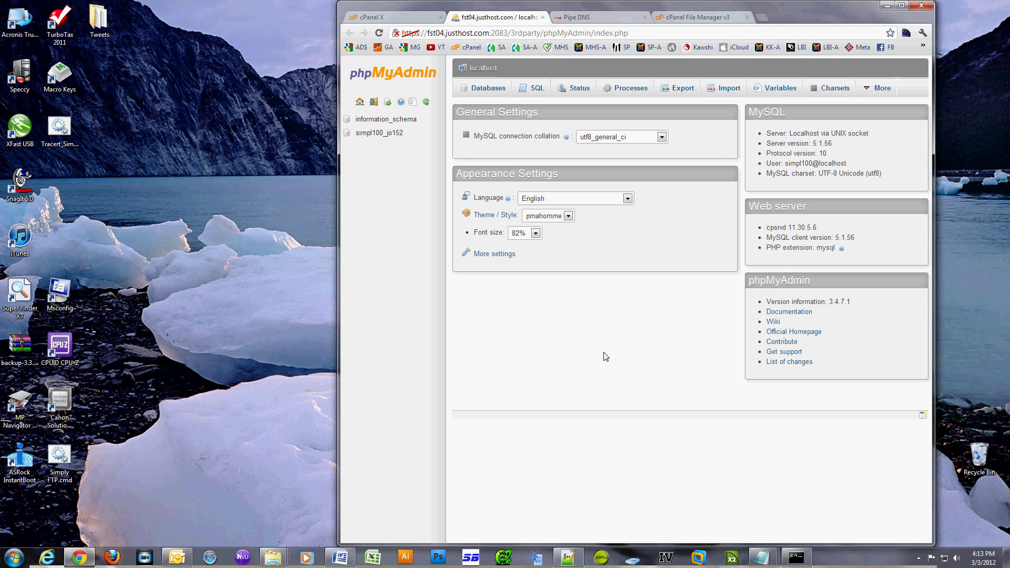
{"action": "left_click", "coordinate": [372, 135]}
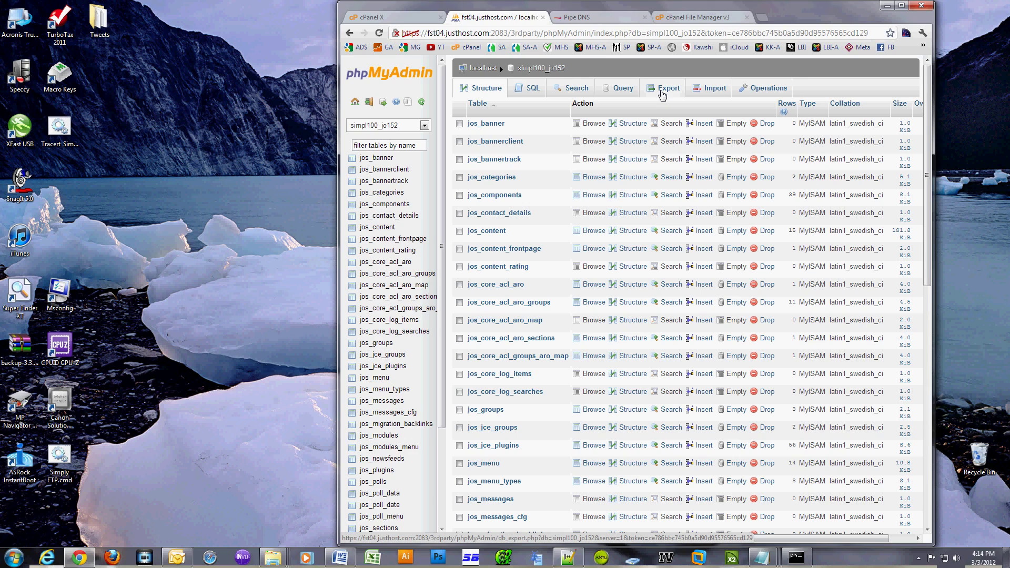
{"action": "left_click", "coordinate": [662, 94]}
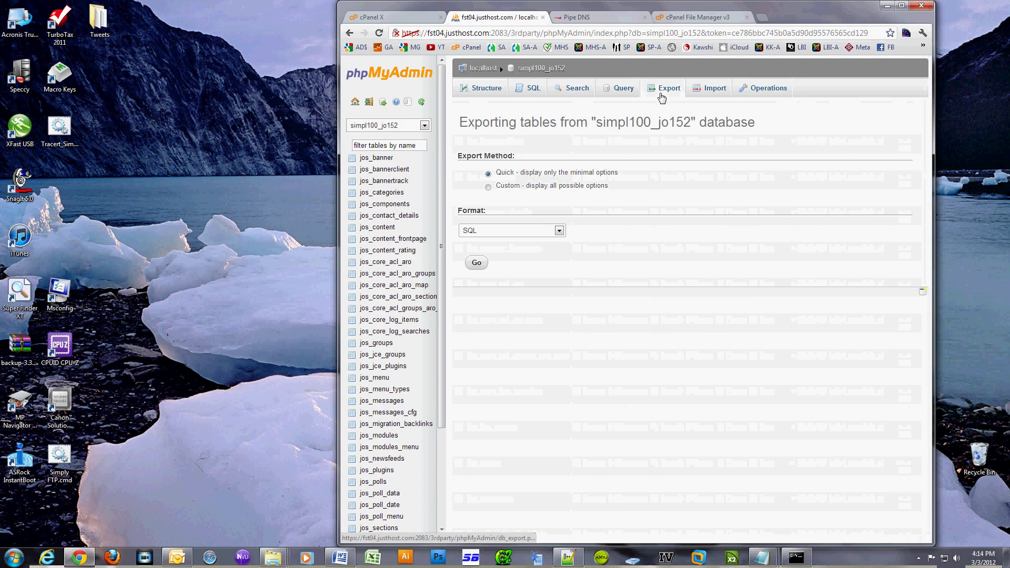
{"action": "left_click", "coordinate": [477, 263]}
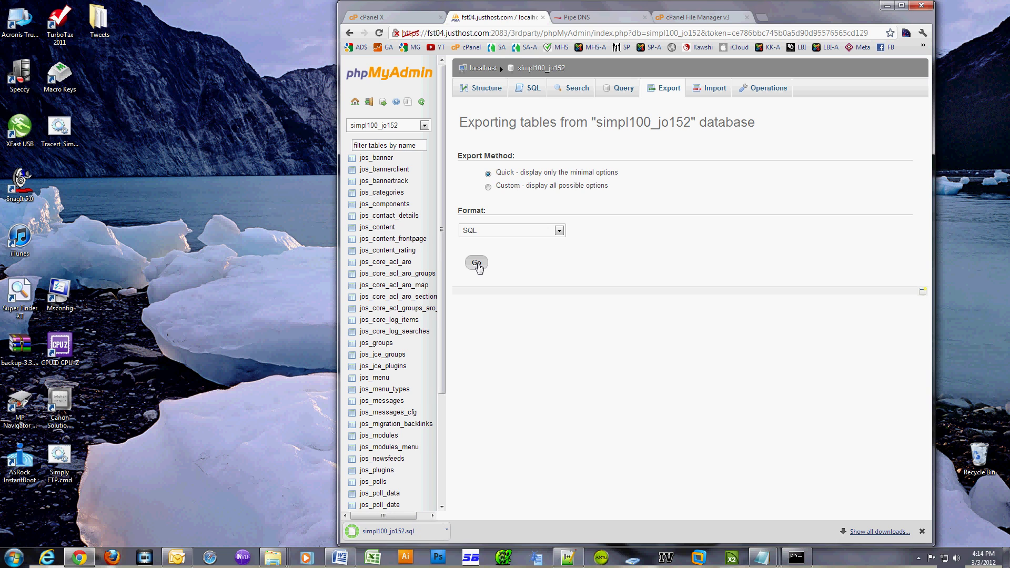
Locate the downloaded simpl100_jo152.sql (258 KB) in the folder window.
{"action": "mouse_move", "coordinate": [273, 557]}
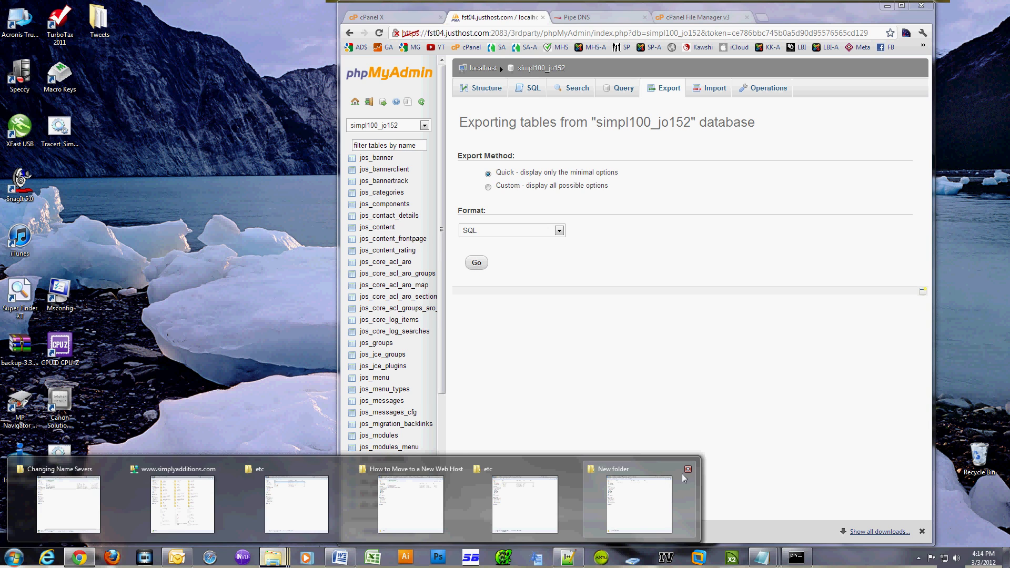
{"action": "left_click", "coordinate": [629, 503]}
{"action": "left_click", "coordinate": [124, 74]}
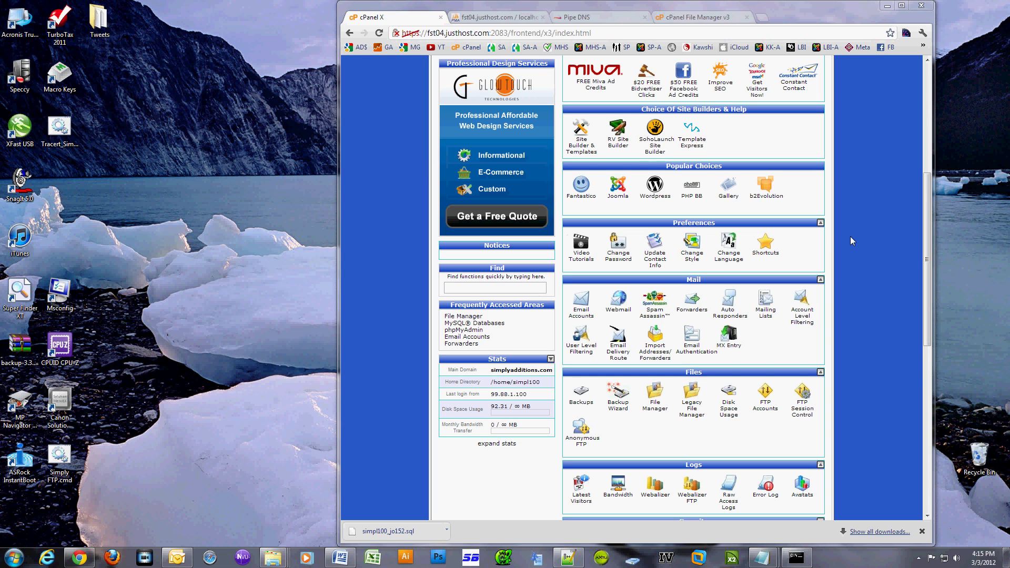
{"action": "scroll", "coordinate": [860, 264], "scroll_direction": "up", "scroll_amount": 5}
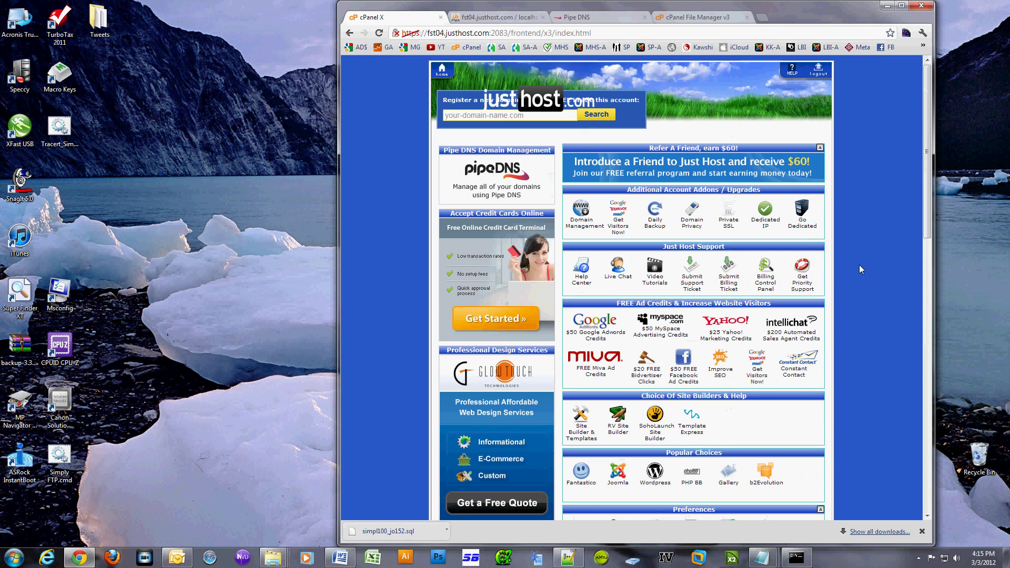
{"action": "scroll", "coordinate": [860, 264], "scroll_direction": "down", "scroll_amount": 8}
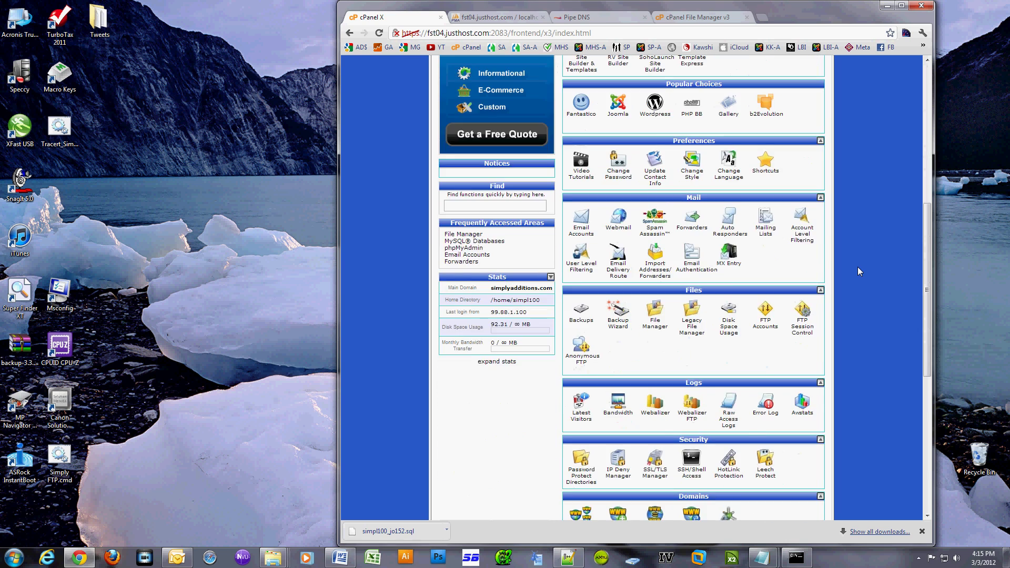
{"action": "scroll", "coordinate": [858, 267], "scroll_direction": "down", "scroll_amount": 2}
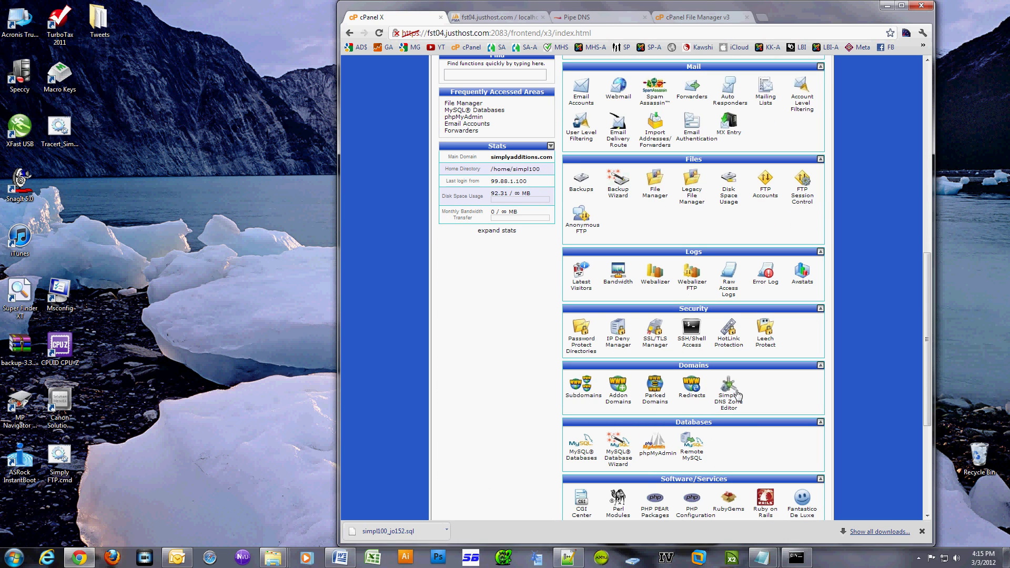
{"action": "left_click", "coordinate": [582, 448]}
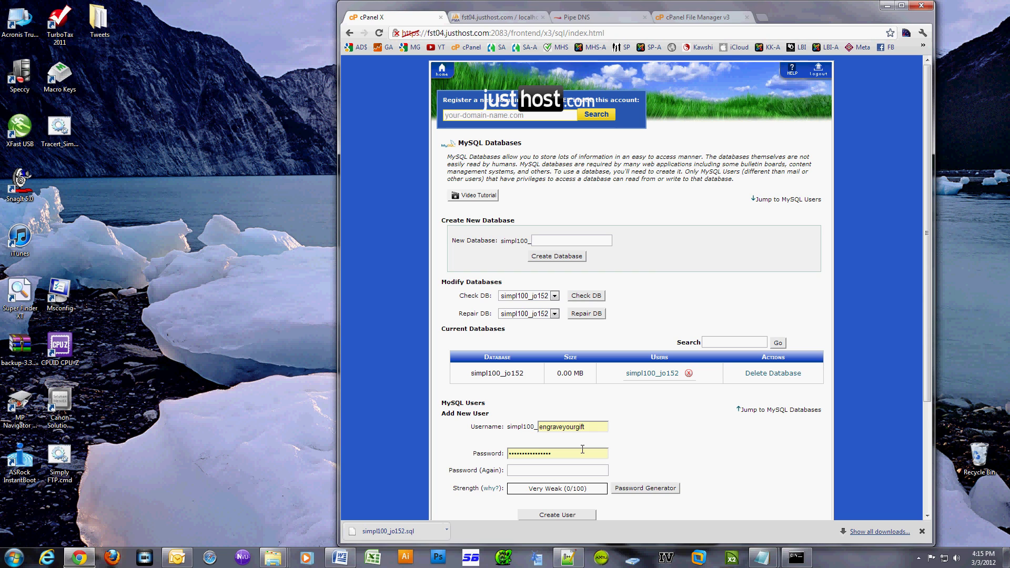
{"action": "scroll", "coordinate": [582, 449], "scroll_direction": "down", "scroll_amount": 2}
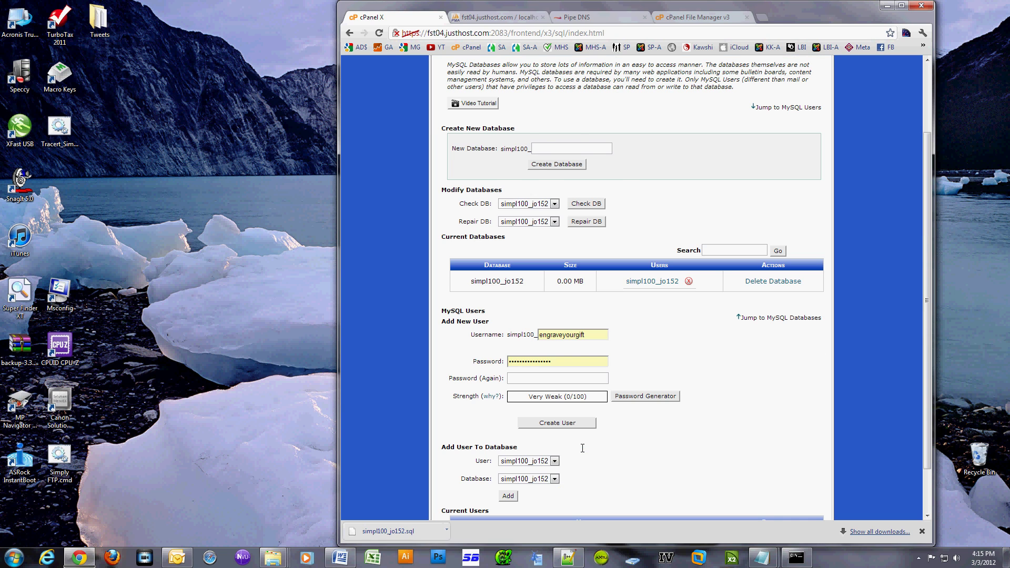
{"action": "scroll", "coordinate": [582, 448], "scroll_direction": "down", "scroll_amount": 1}
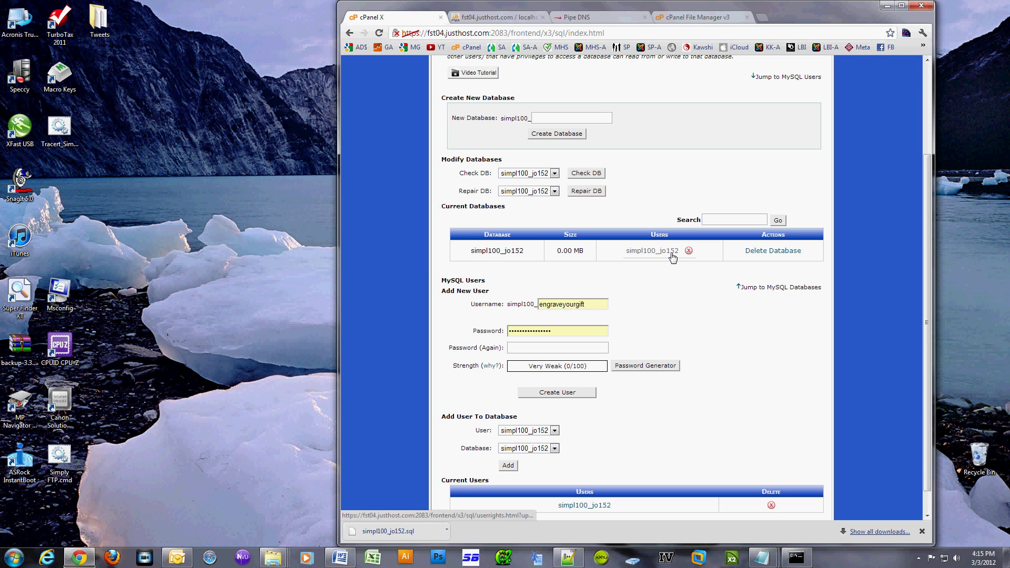
{"action": "scroll", "coordinate": [662, 256], "scroll_direction": "down", "scroll_amount": 1}
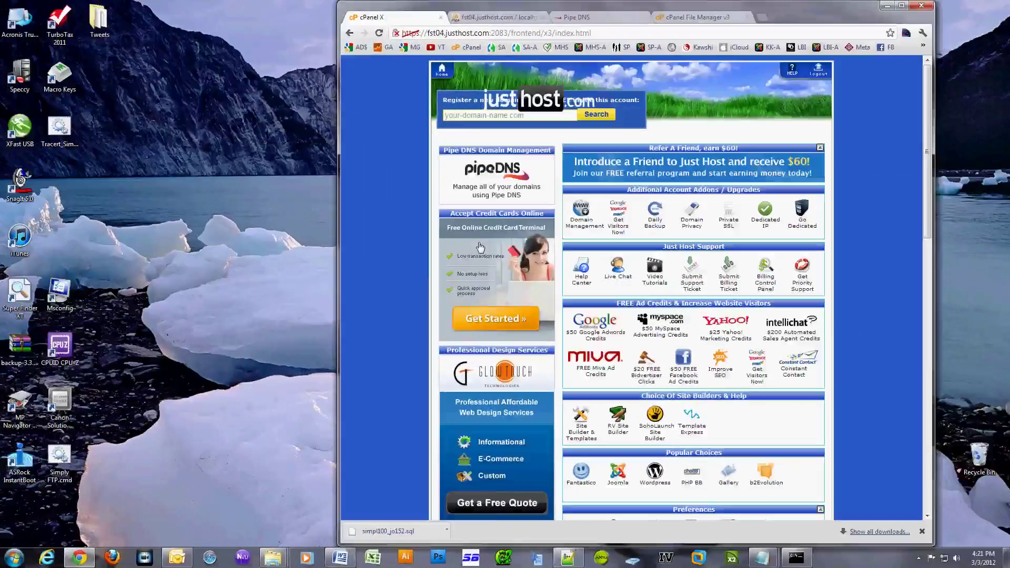
Go to cPanel's MySQL Databases management page.
{"action": "scroll", "coordinate": [529, 303], "scroll_direction": "down", "scroll_amount": 5}
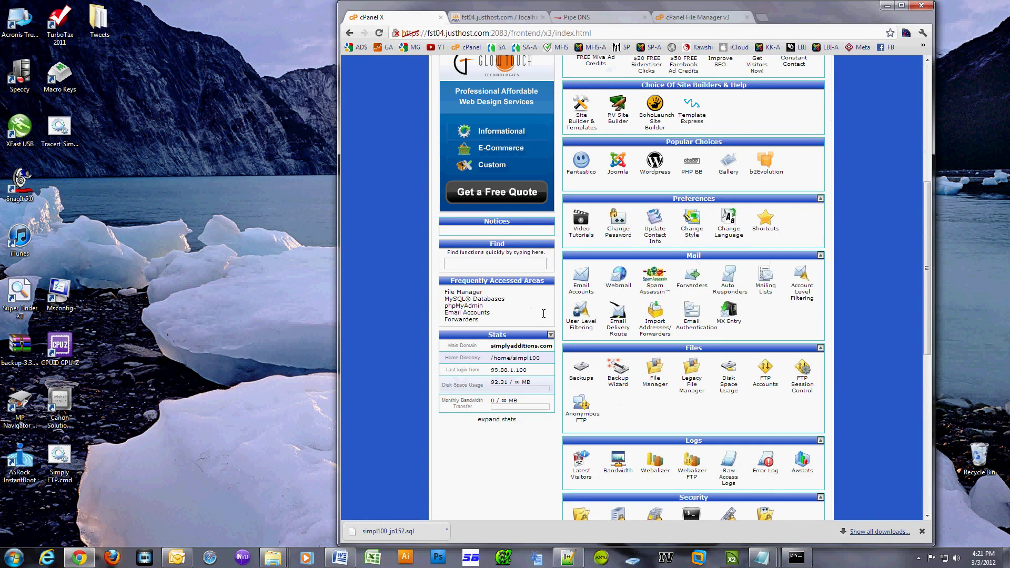
{"action": "scroll", "coordinate": [543, 313], "scroll_direction": "down", "scroll_amount": 2}
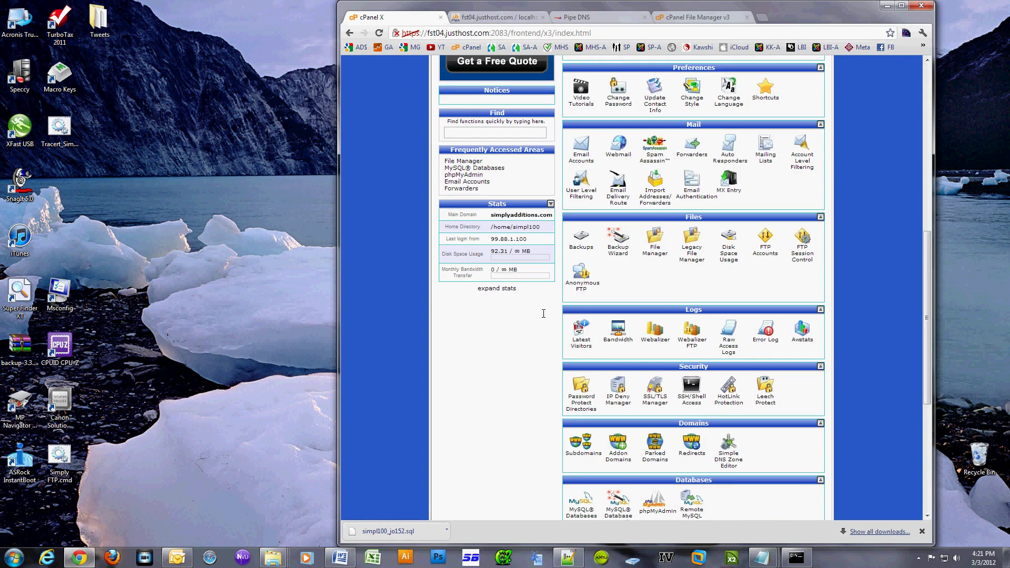
{"action": "scroll", "coordinate": [543, 314], "scroll_direction": "down", "scroll_amount": 1}
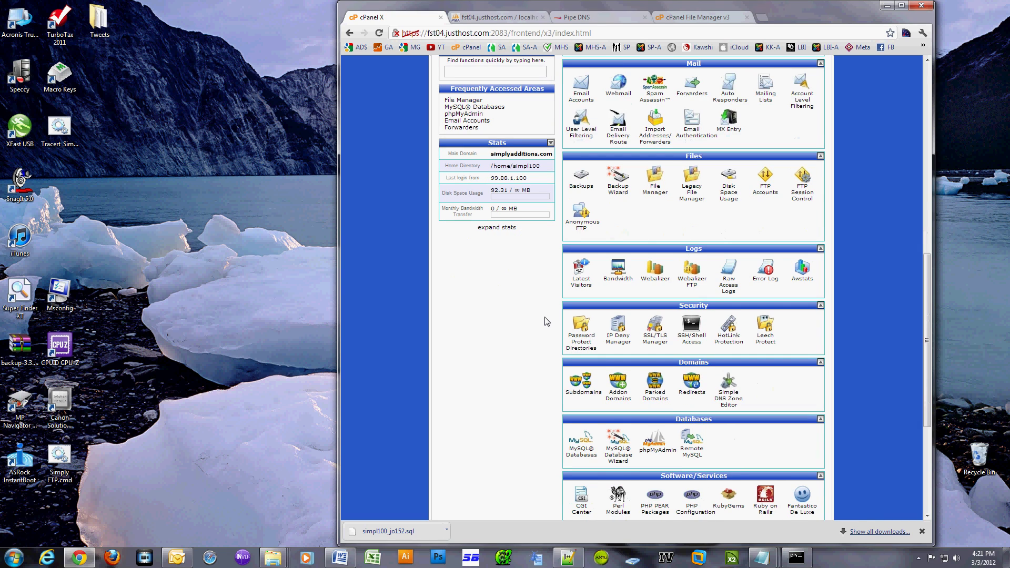
{"action": "left_click", "coordinate": [590, 440]}
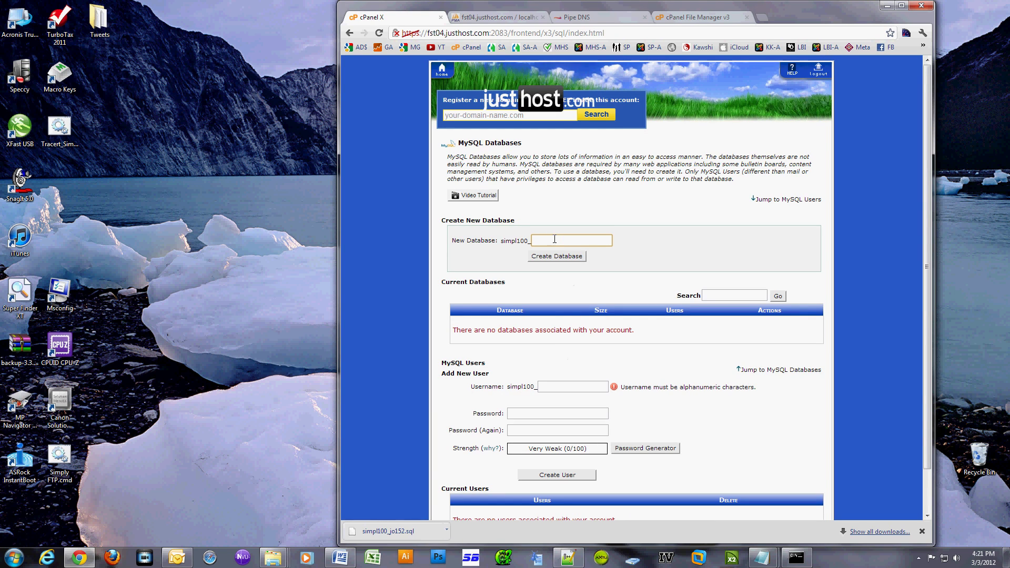
Create the database simpl100_jo152 and return to the MySQL Databases page.
{"action": "left_click", "coordinate": [554, 239]}
{"action": "type", "text": "jo"}
{"action": "key", "text": "Down"}
{"action": "key", "text": "Return"}
{"action": "left_click", "coordinate": [557, 257]}
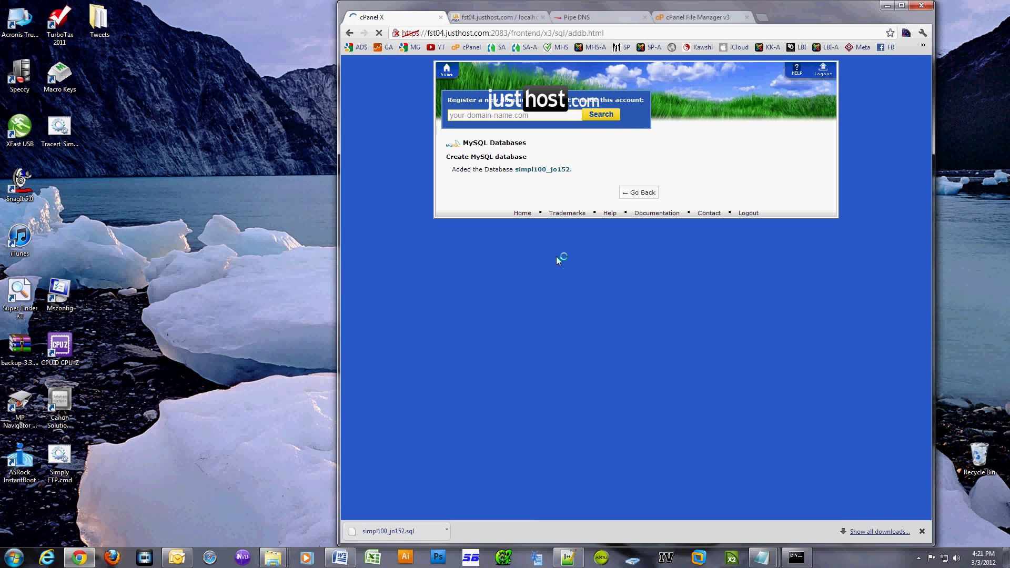
{"action": "left_click", "coordinate": [639, 192]}
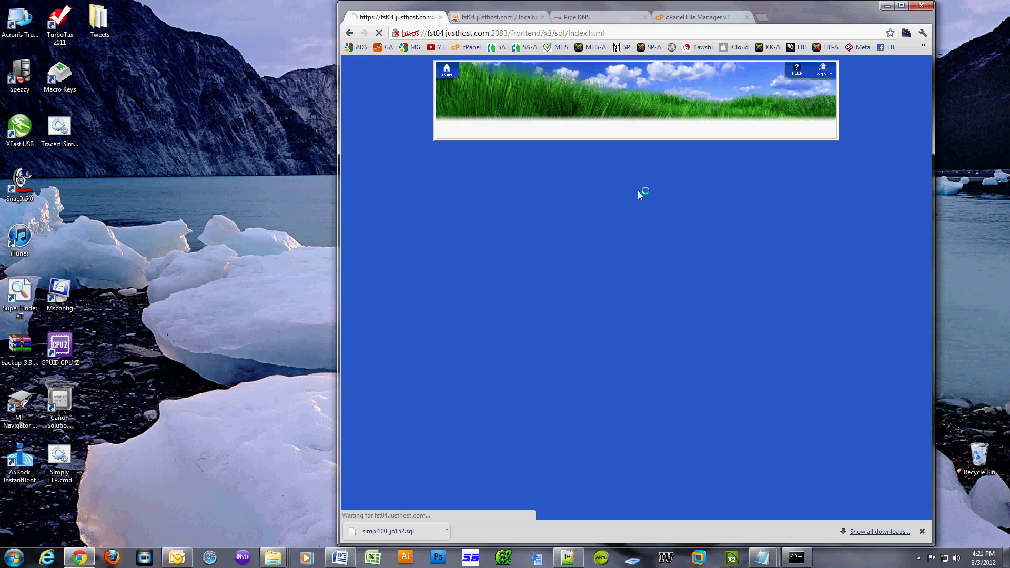
{"action": "left_click", "coordinate": [552, 362]}
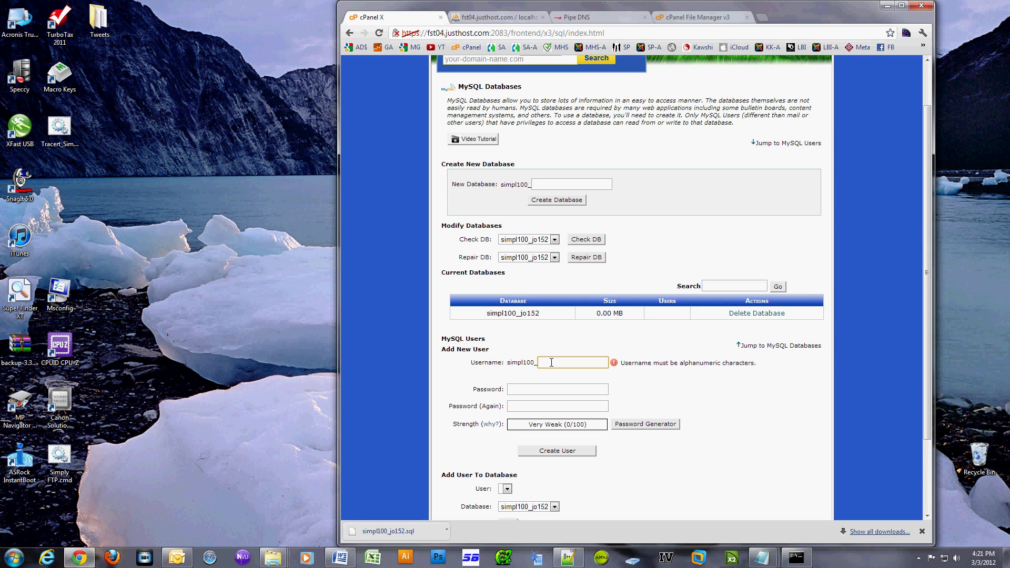
Add MySQL user simpl100_jo152 with the account password entered twice, then go back.
{"action": "type", "text": "j0152"}
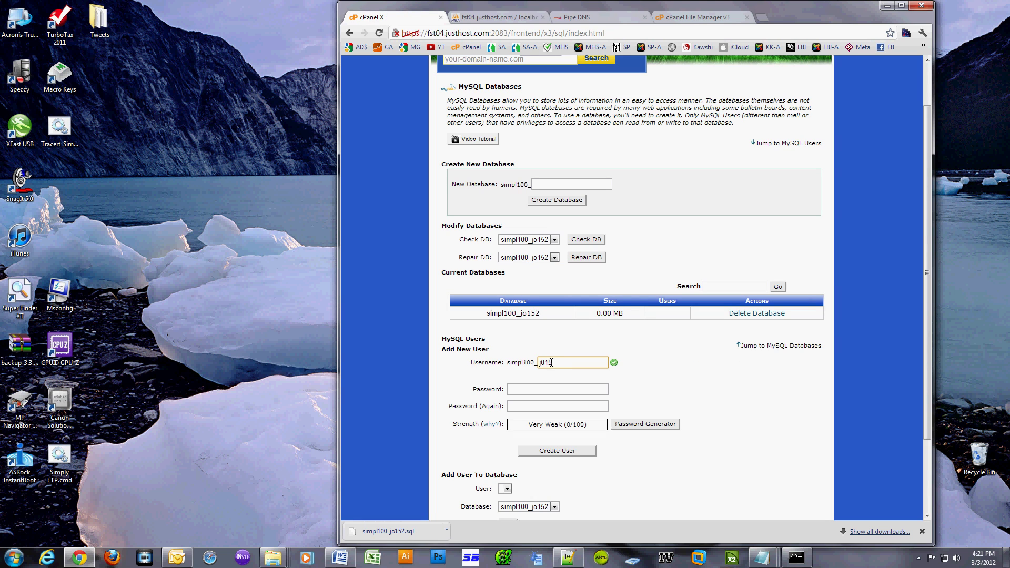
{"action": "left_click", "coordinate": [560, 388]}
{"action": "type", "text": "***********"}
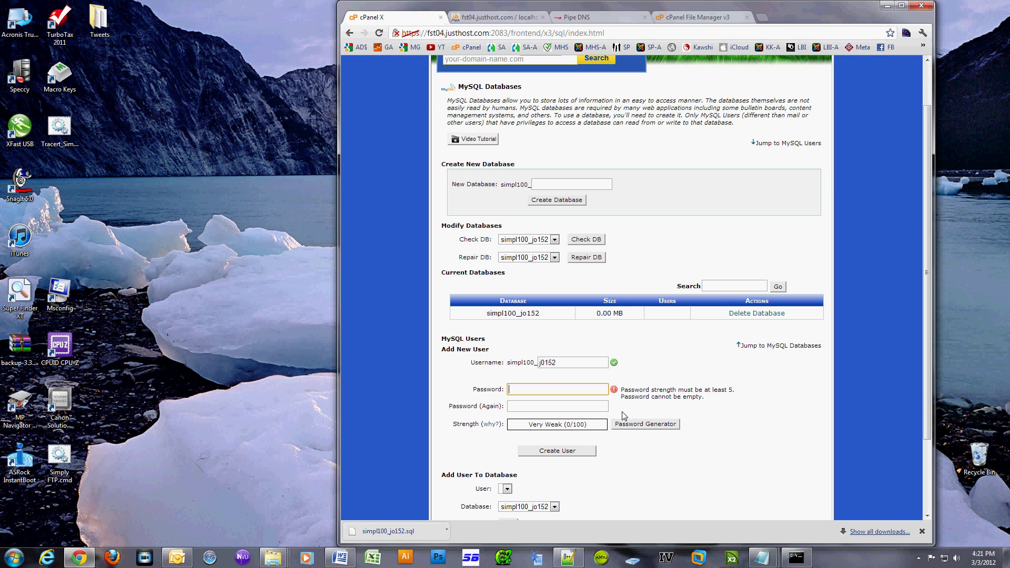
{"action": "scroll", "coordinate": [547, 342], "scroll_direction": "down", "scroll_amount": 2}
{"action": "key", "text": "Tab"}
{"action": "type", "text": "***********"}
{"action": "left_click", "coordinate": [560, 357]}
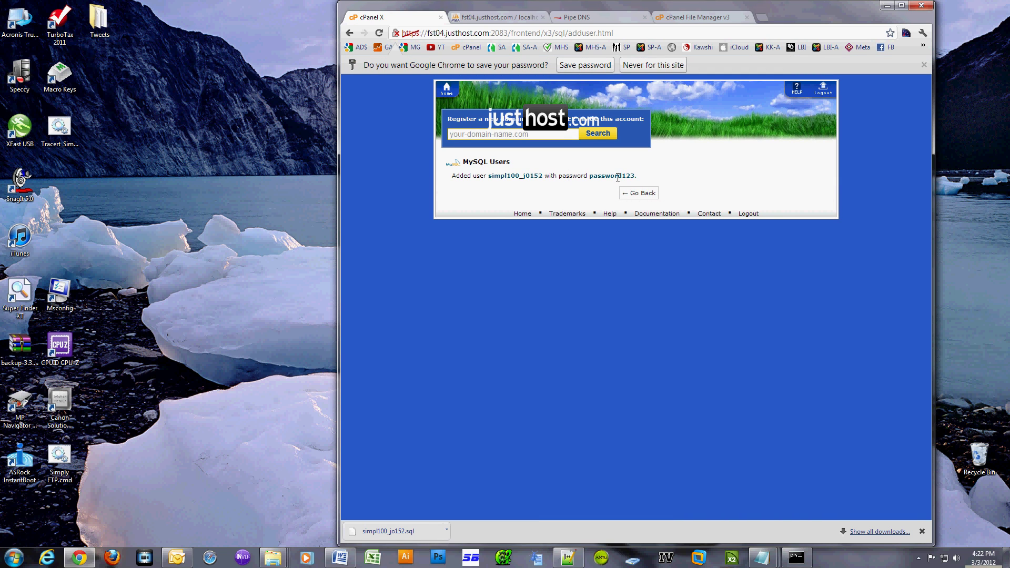
{"action": "left_click", "coordinate": [638, 195]}
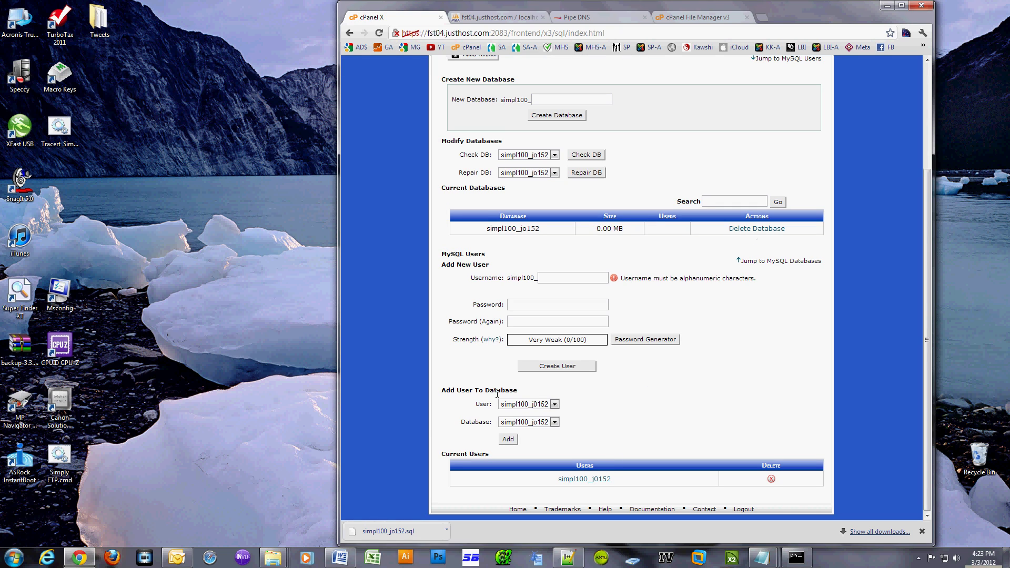
Grant user simpl100_jo152 ALL PRIVILEGES on database simpl100_jo152.
{"action": "left_click", "coordinate": [510, 440]}
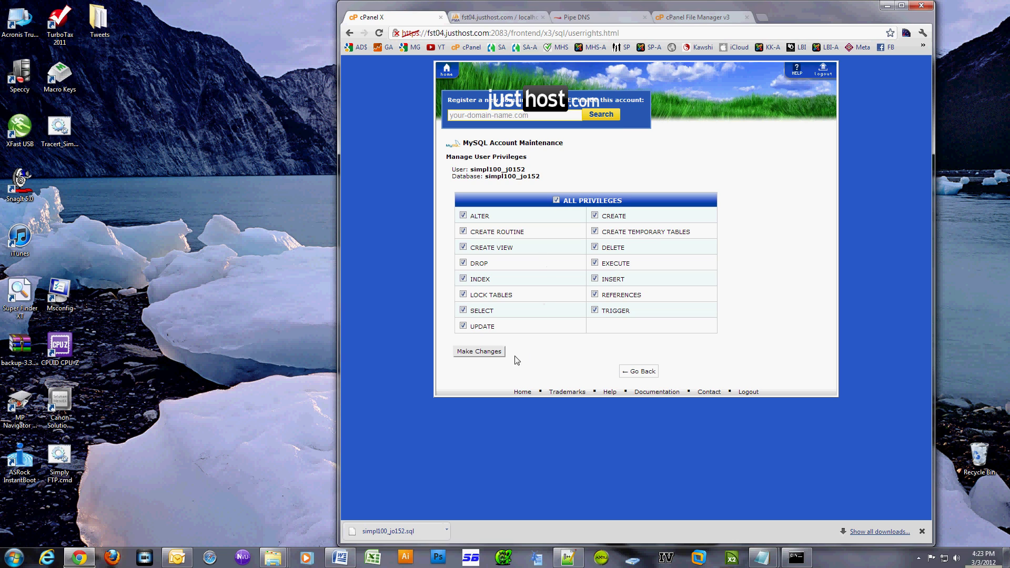
{"action": "left_click", "coordinate": [491, 353]}
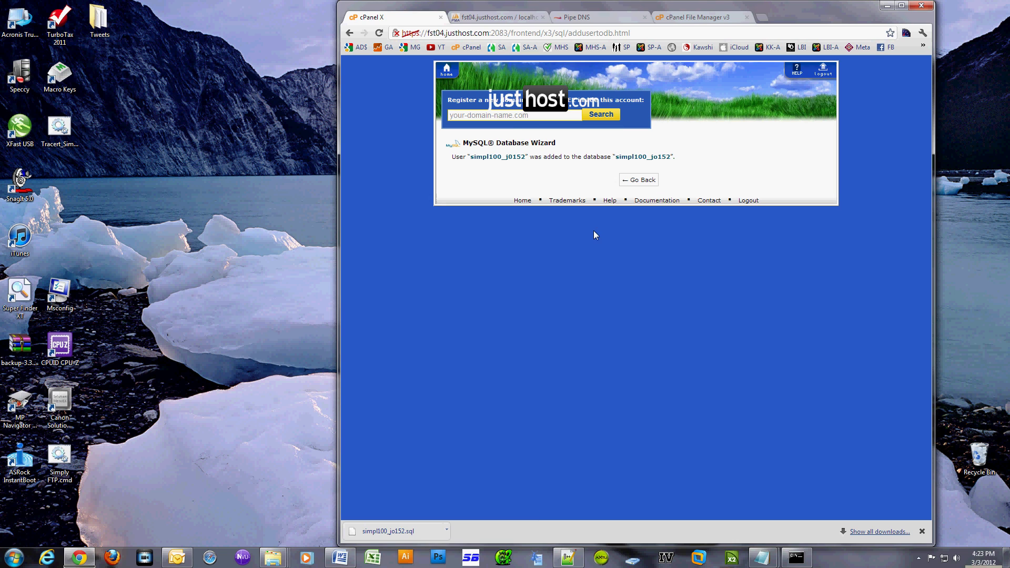
{"action": "left_click", "coordinate": [637, 182]}
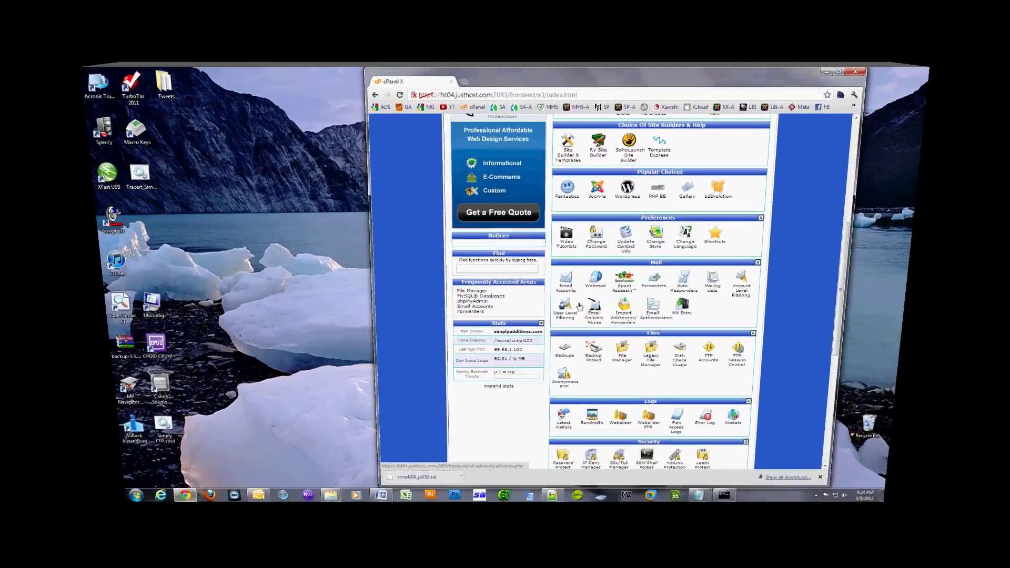
Import simpl100_jo152.sql into the simpl100_jo152 database through phpMyAdmin.
{"action": "scroll", "coordinate": [579, 307], "scroll_direction": "down", "scroll_amount": 4}
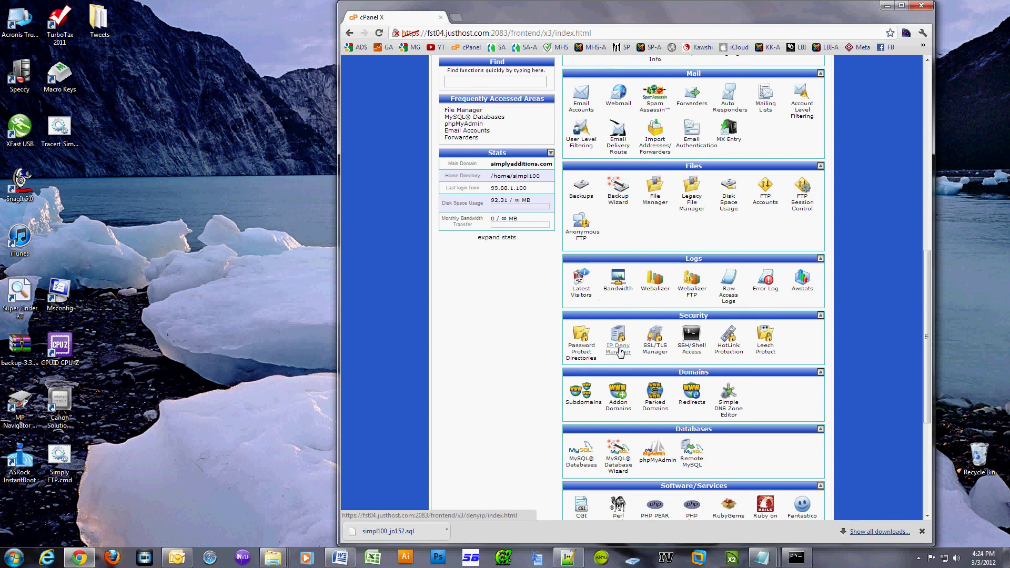
{"action": "scroll", "coordinate": [619, 349], "scroll_direction": "down", "scroll_amount": 3}
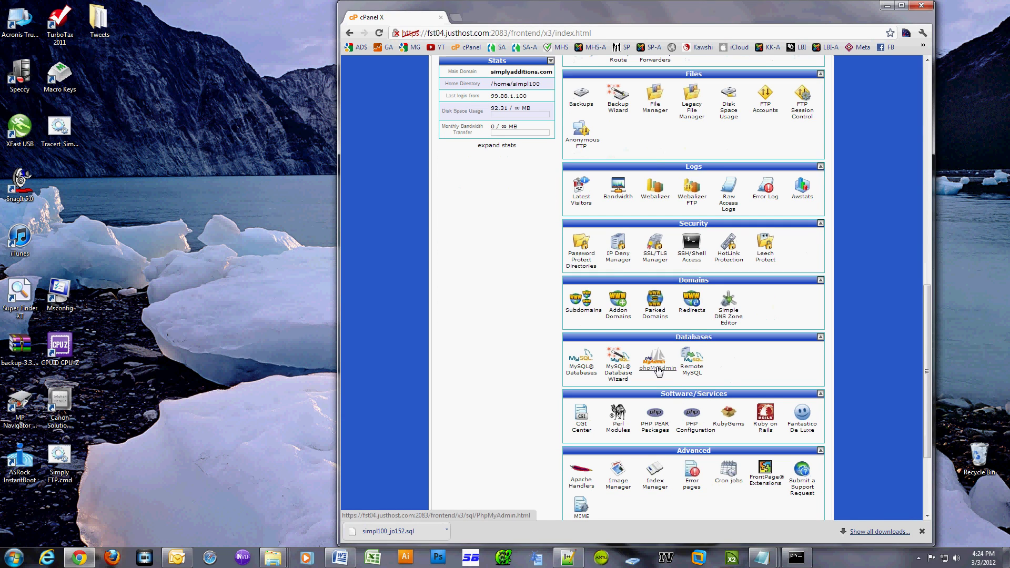
{"action": "left_click", "coordinate": [657, 368]}
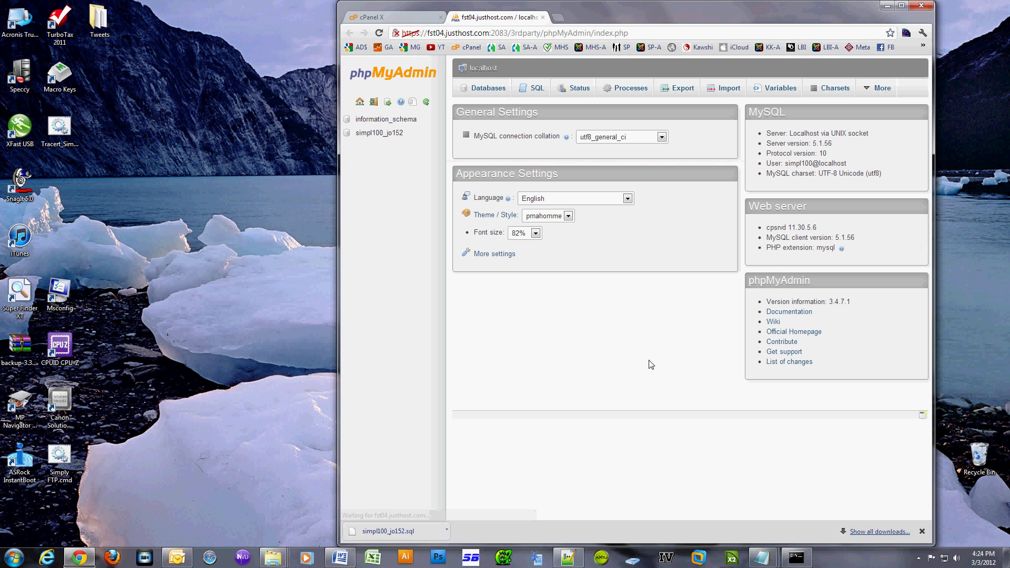
{"action": "left_click", "coordinate": [391, 136]}
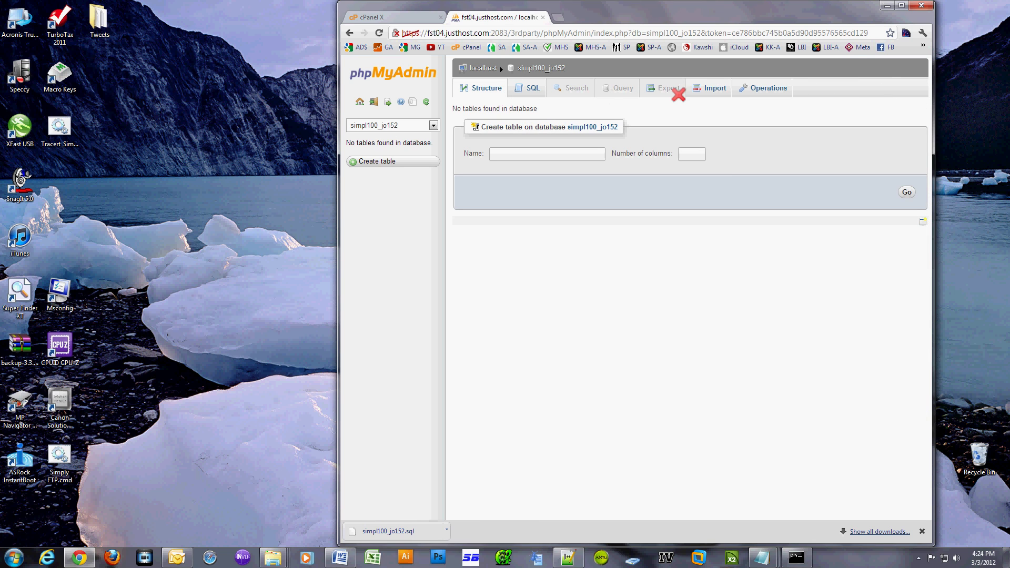
{"action": "left_click", "coordinate": [715, 91]}
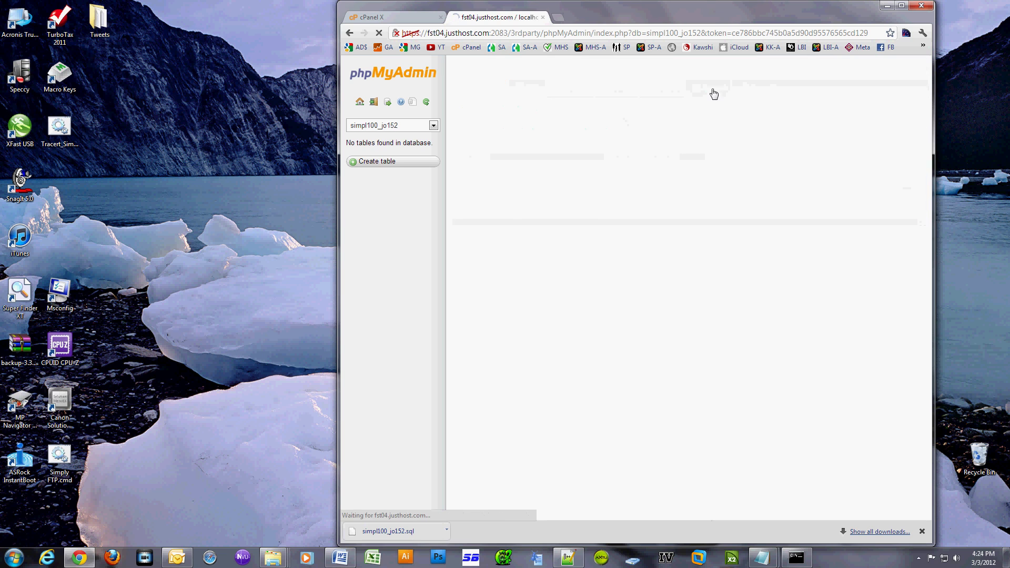
{"action": "left_click", "coordinate": [568, 198]}
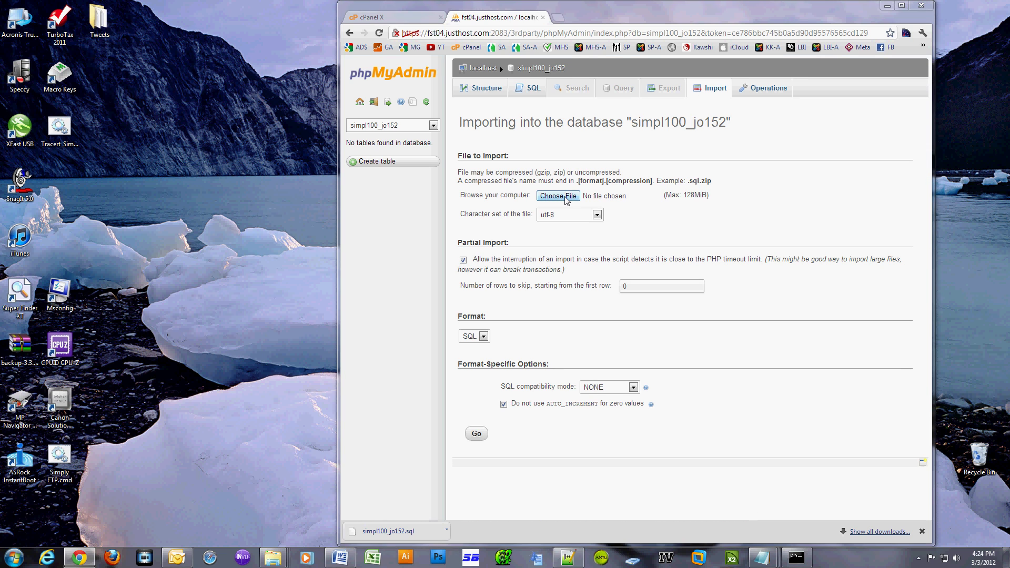
{"action": "left_click", "coordinate": [463, 105]}
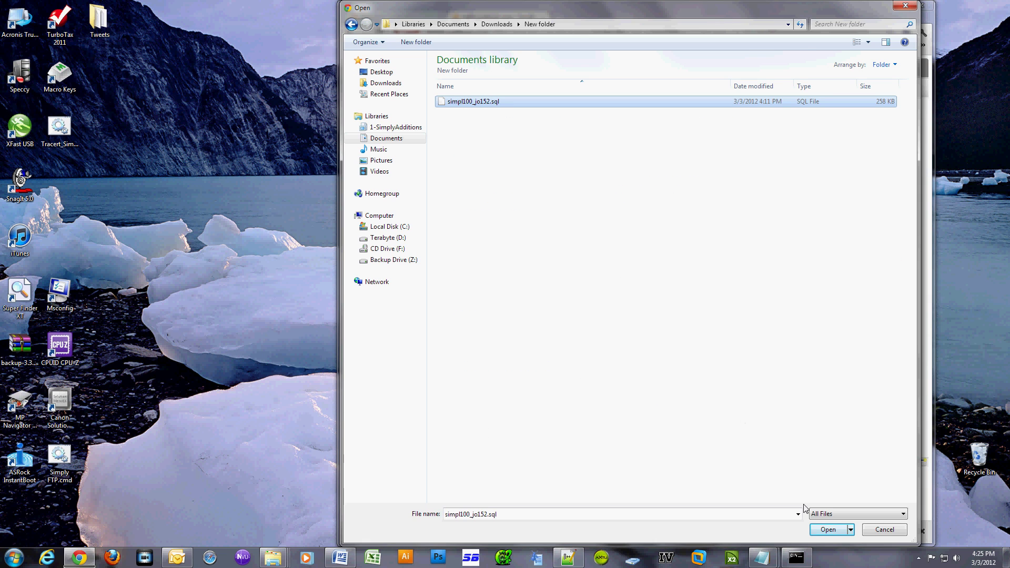
{"action": "left_click", "coordinate": [822, 523]}
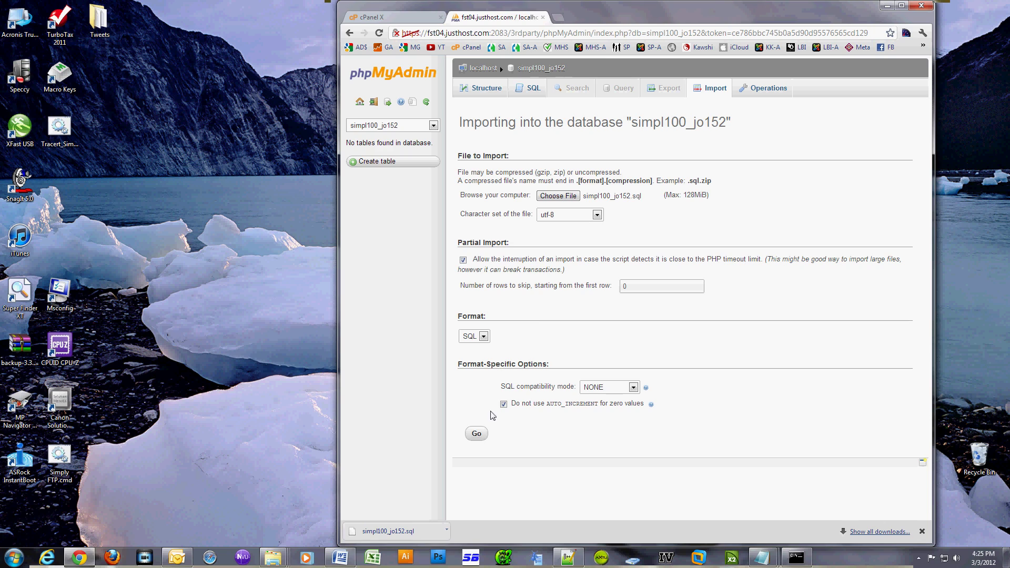
{"action": "left_click", "coordinate": [477, 435]}
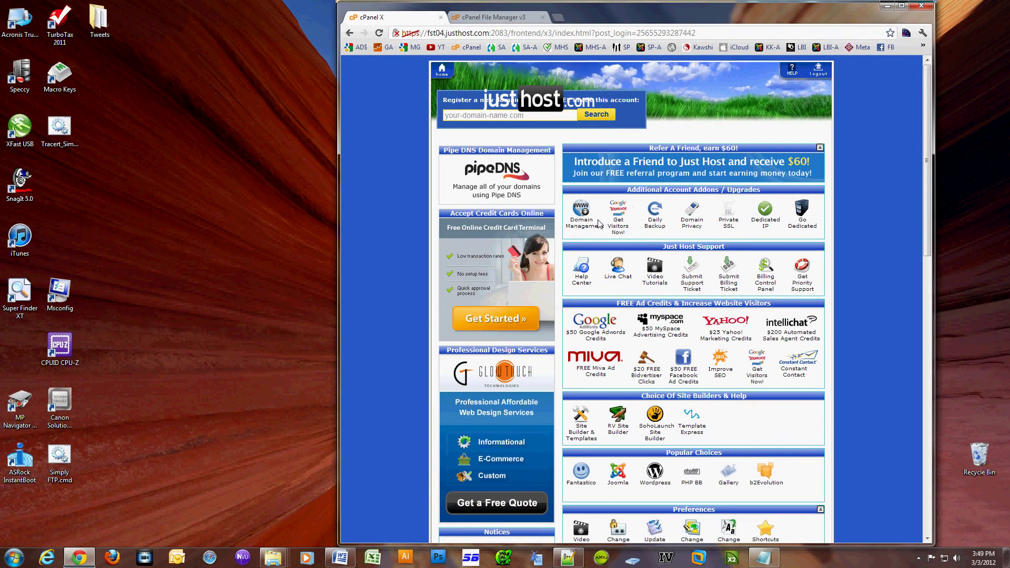
Enter new.nameserver.com and new2.nameserver.com as simplyadditions.com's nameservers in Pipe DNS.
{"action": "left_click", "coordinate": [598, 223]}
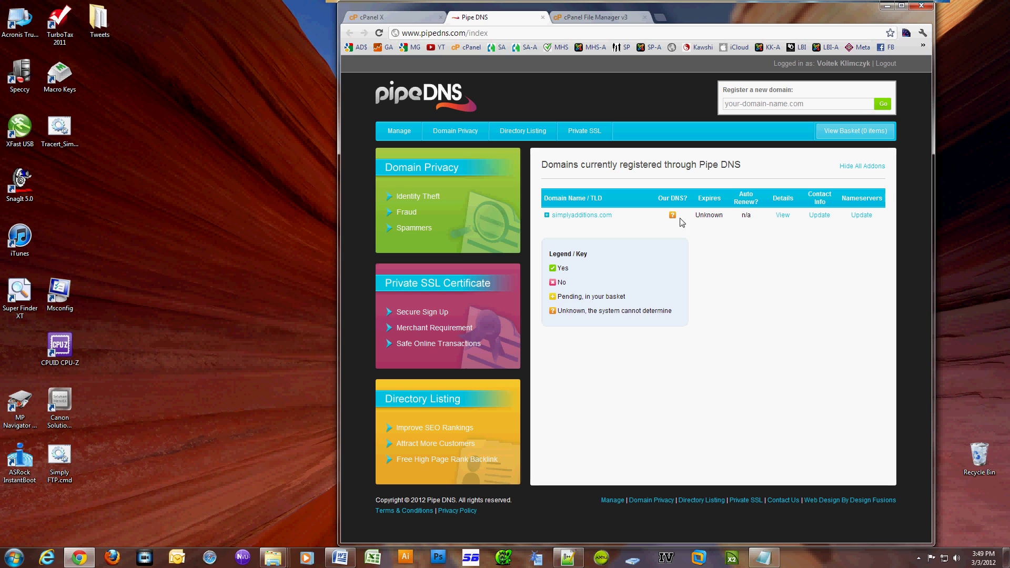
{"action": "left_click", "coordinate": [865, 219]}
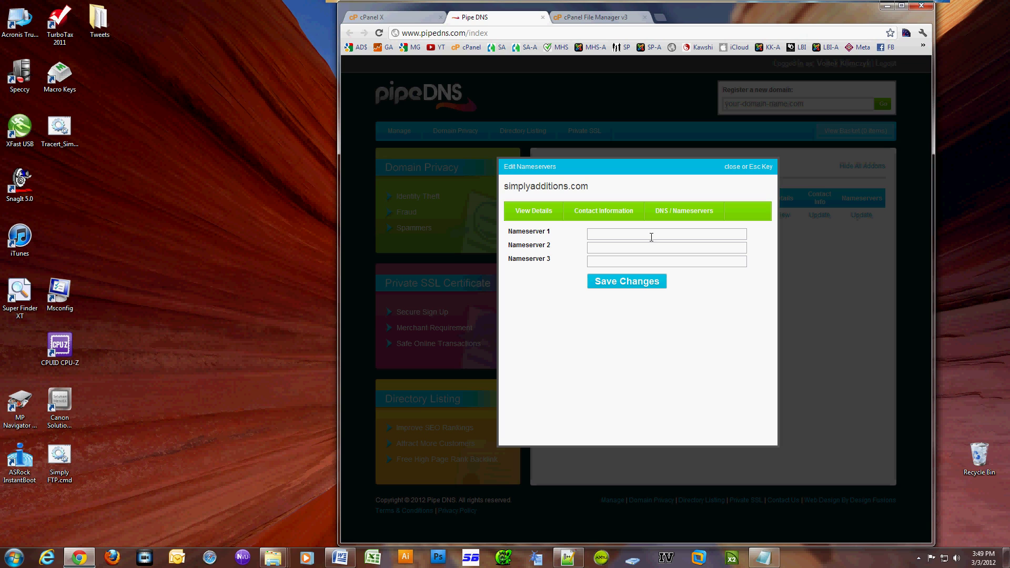
{"action": "left_click", "coordinate": [624, 234]}
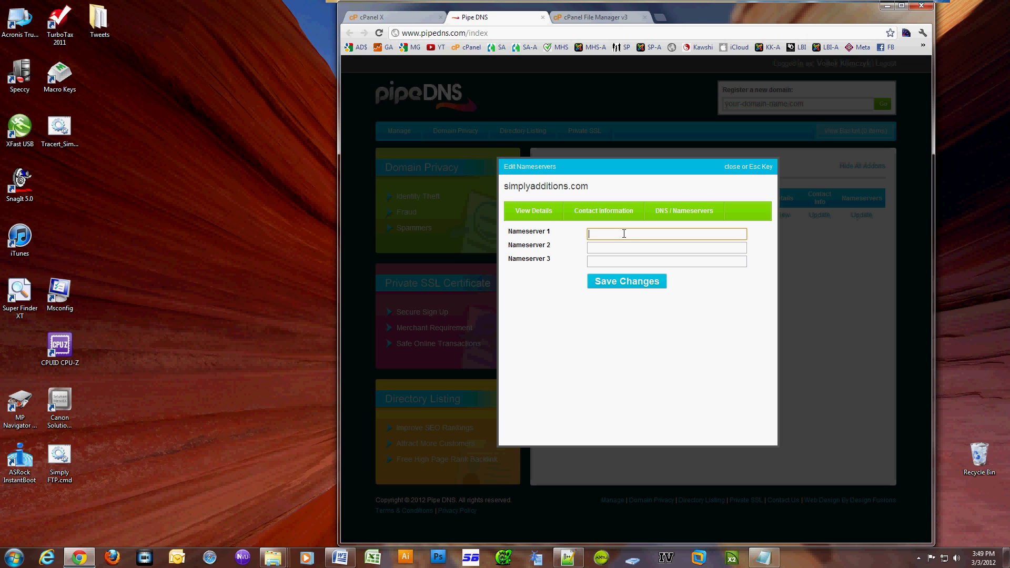
{"action": "type", "text": "new.nameserver.com"}
{"action": "key", "text": "Tab"}
{"action": "type", "text": "new2"}
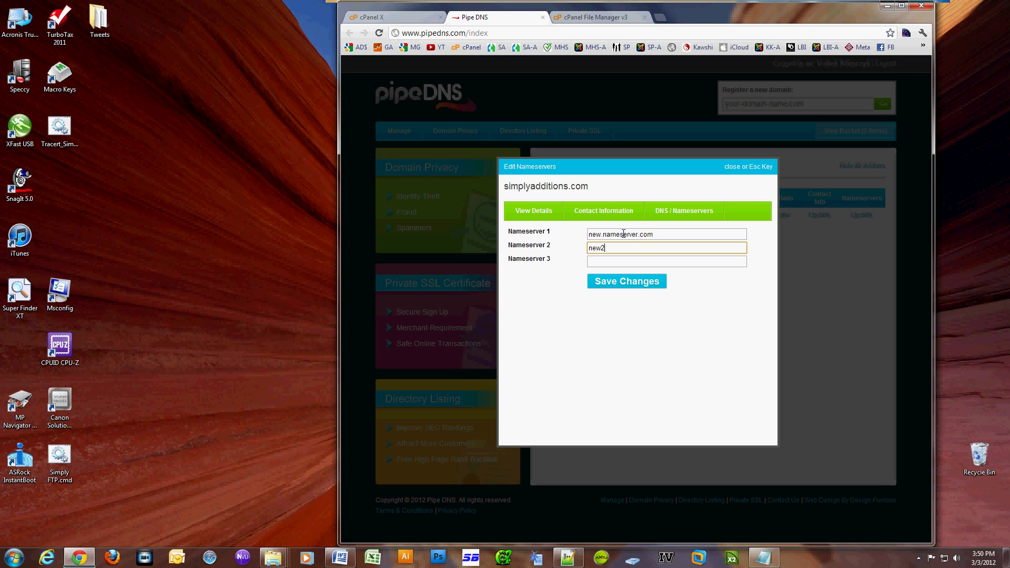
{"action": "type", "text": ".nameserver.com"}
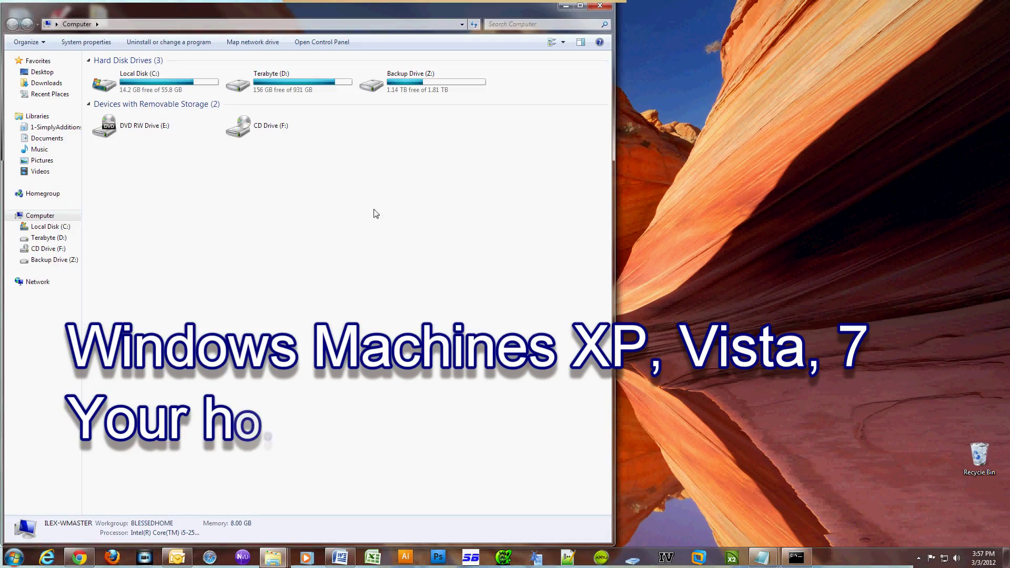
Browse to C:\Windows\System32\drivers\etc and open the hosts file in Notepad++.
{"action": "double_click", "coordinate": [171, 87]}
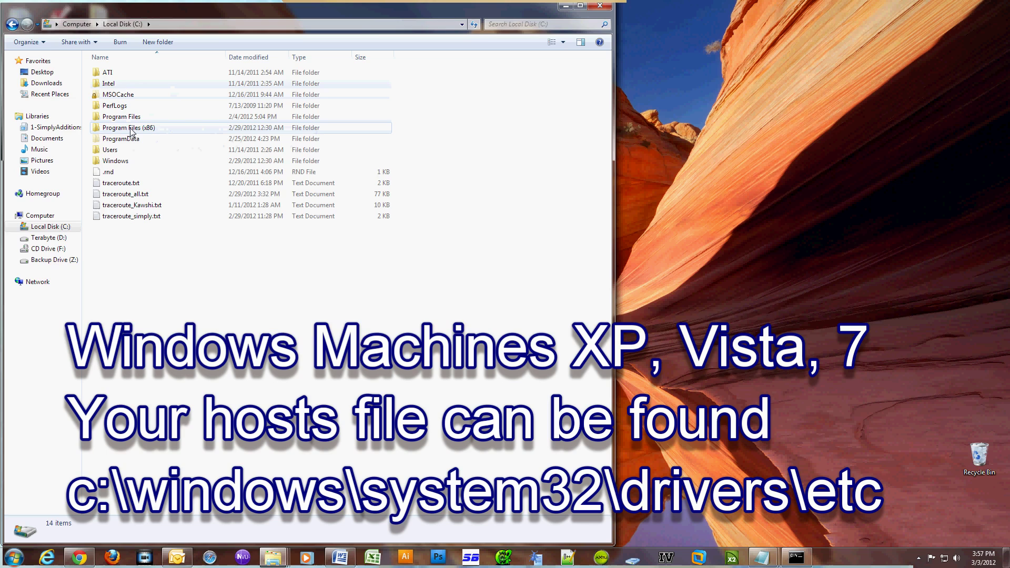
{"action": "double_click", "coordinate": [117, 161]}
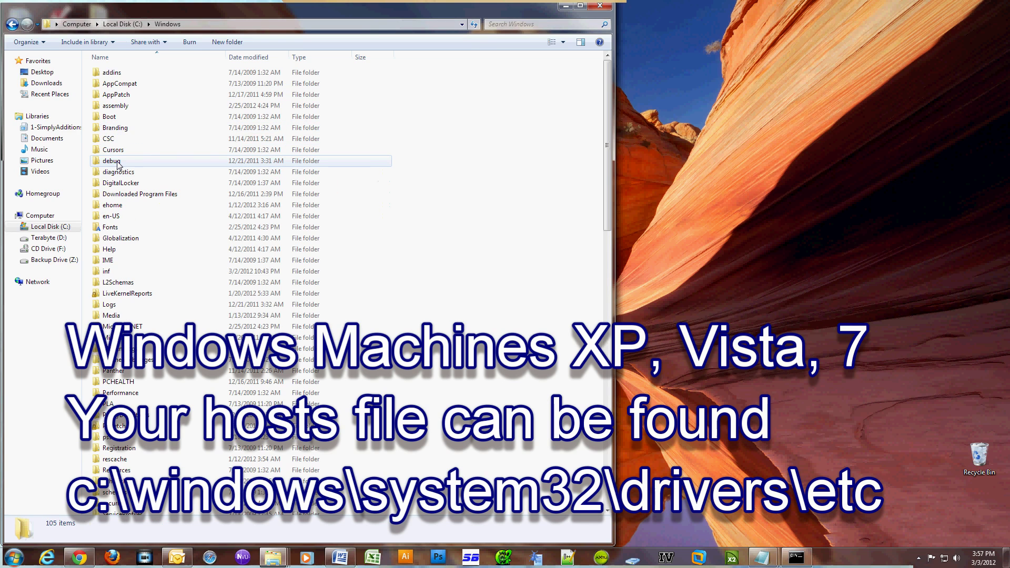
{"action": "scroll", "coordinate": [136, 245], "scroll_direction": "down", "scroll_amount": 14}
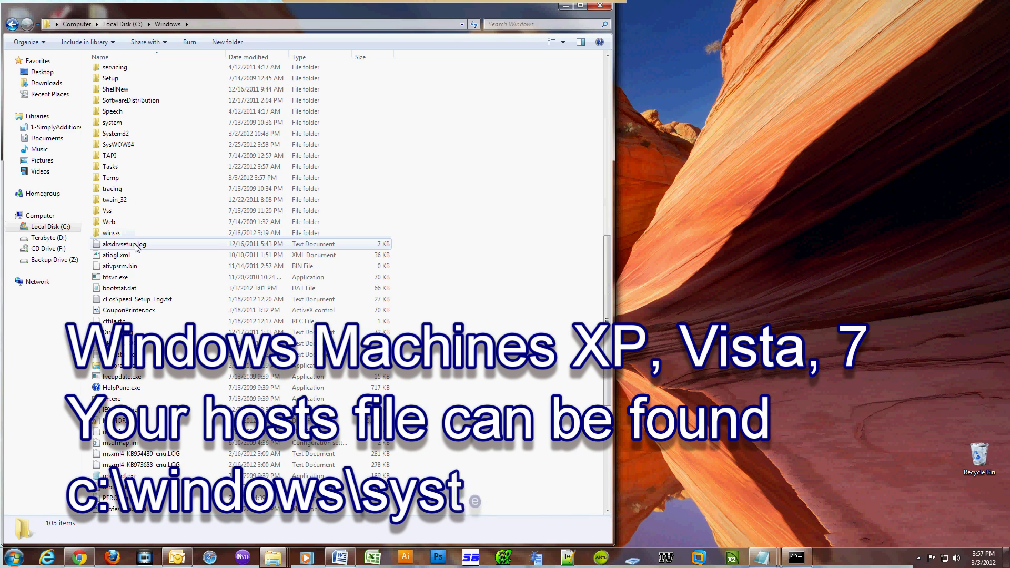
{"action": "scroll", "coordinate": [136, 245], "scroll_direction": "up", "scroll_amount": 2}
{"action": "double_click", "coordinate": [120, 203]}
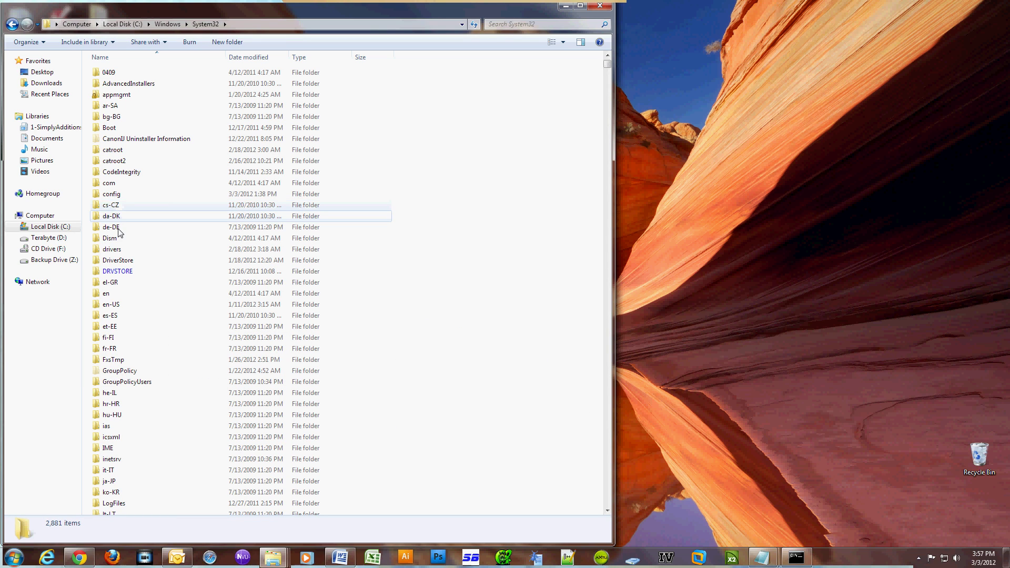
{"action": "double_click", "coordinate": [115, 250]}
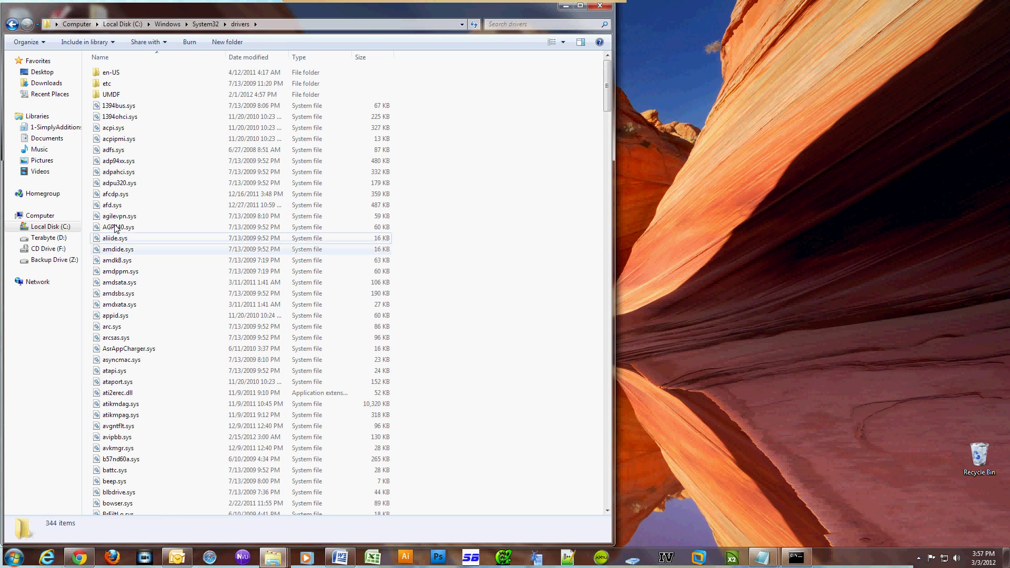
{"action": "double_click", "coordinate": [106, 83]}
{"action": "left_click", "coordinate": [105, 78]}
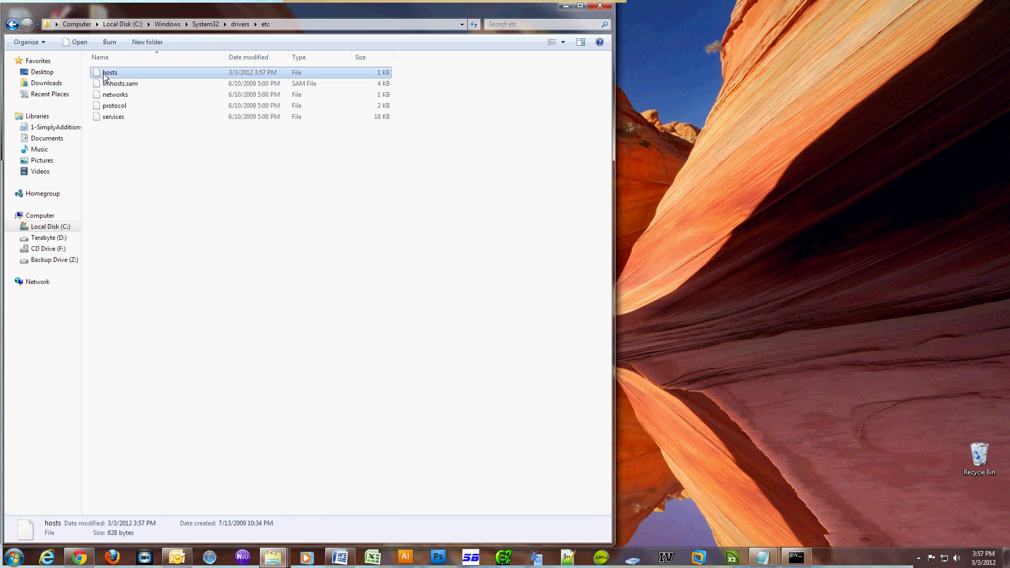
{"action": "right_click", "coordinate": [104, 77]}
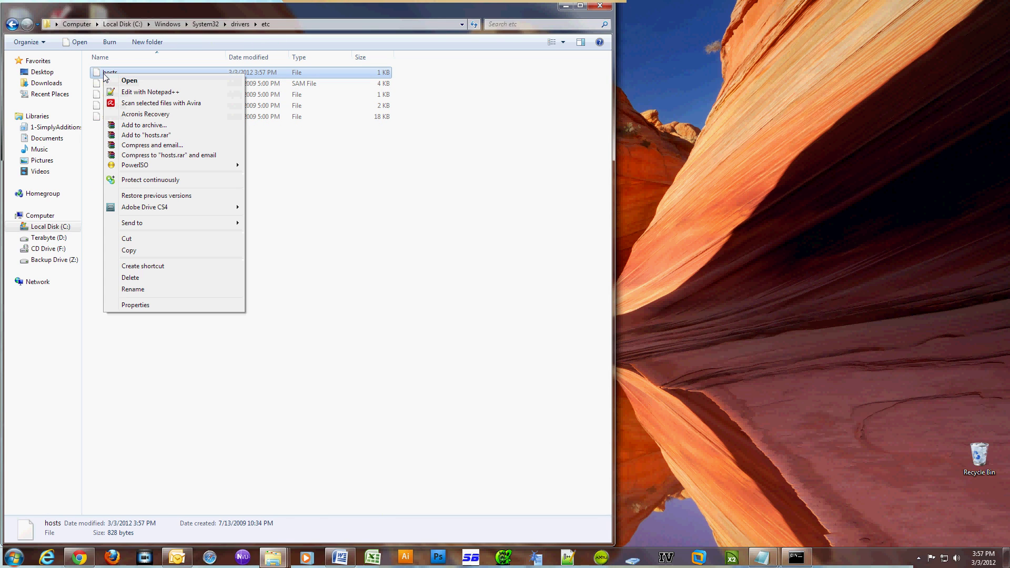
{"action": "left_click", "coordinate": [140, 92]}
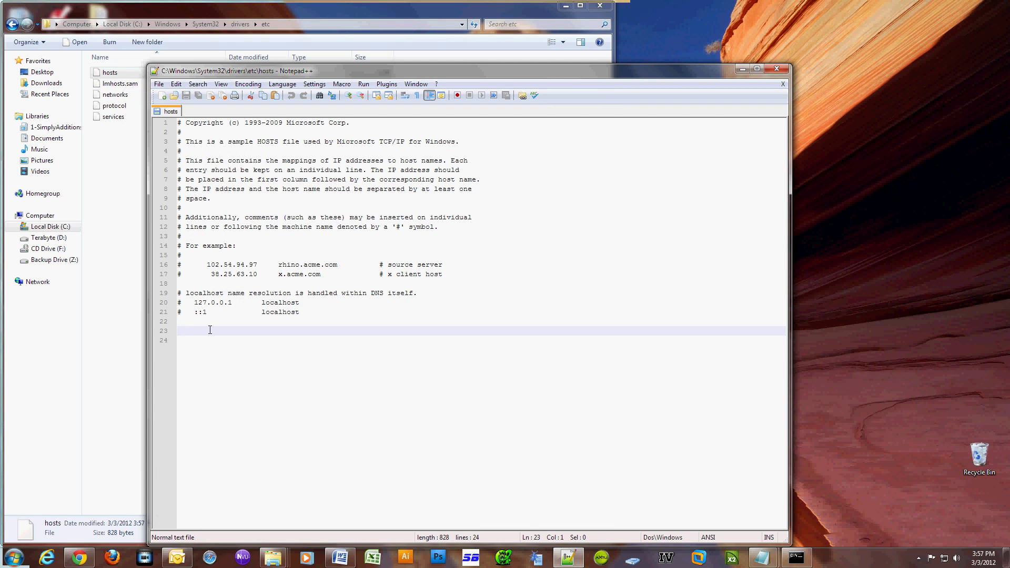
{"action": "type", "text": "69.175.75.82 www.simplyadditions.com 69.175.75.82 simplyadditions.com"}
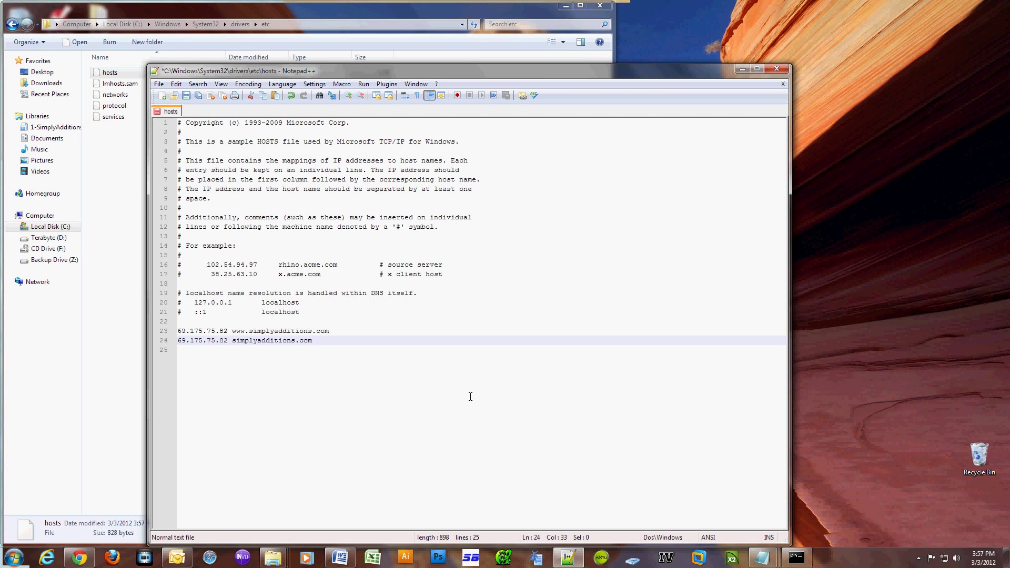
{"action": "key", "text": "super+r"}
{"action": "type", "text": "c"}
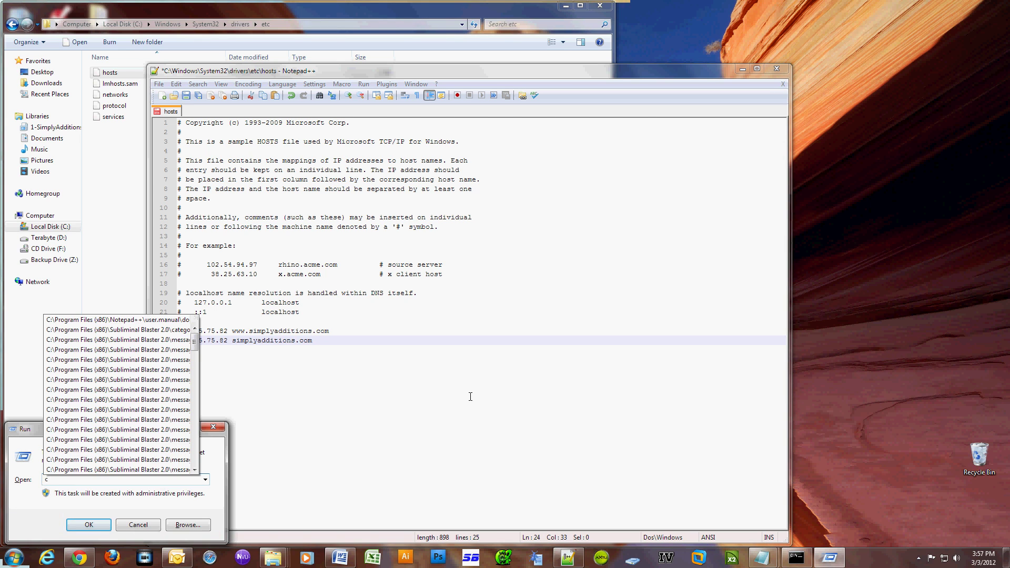
{"action": "type", "text": "md"}
{"action": "key", "text": "Return"}
{"action": "left_click_drag", "start_coordinate": [216, 12], "coordinate": [663, 274]}
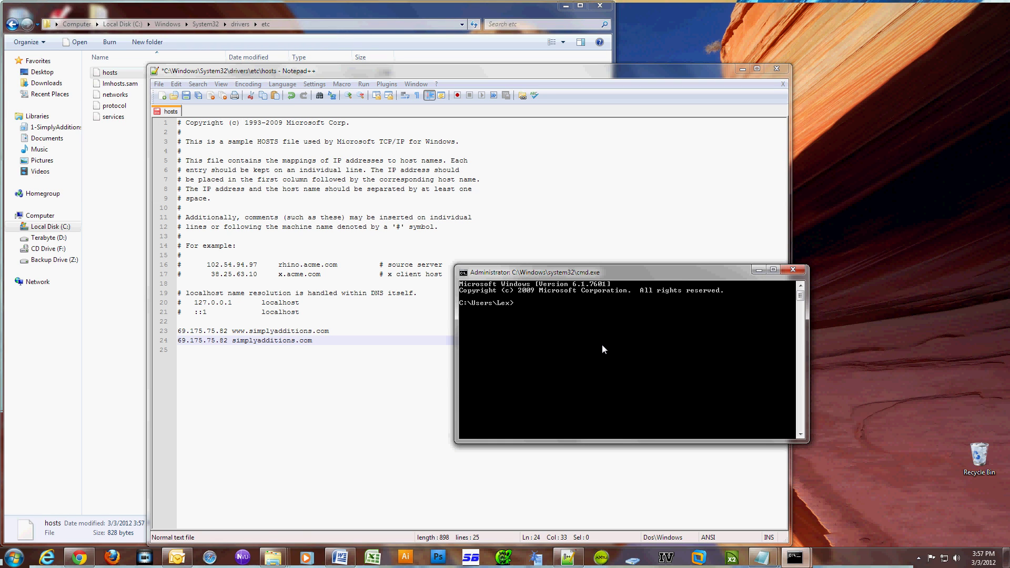
{"action": "type", "text": "ping simplyadditions.com"}
{"action": "key", "text": "Return"}
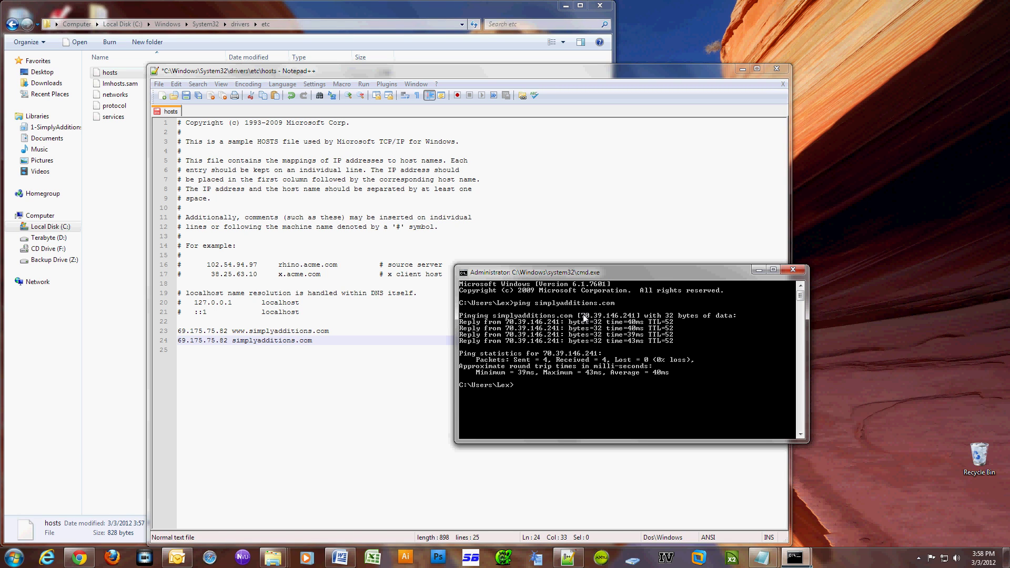
Save the hosts file, re-ping simplyadditions.com to confirm 69.175.75.82, and close Command Prompt.
{"action": "left_click", "coordinate": [156, 199]}
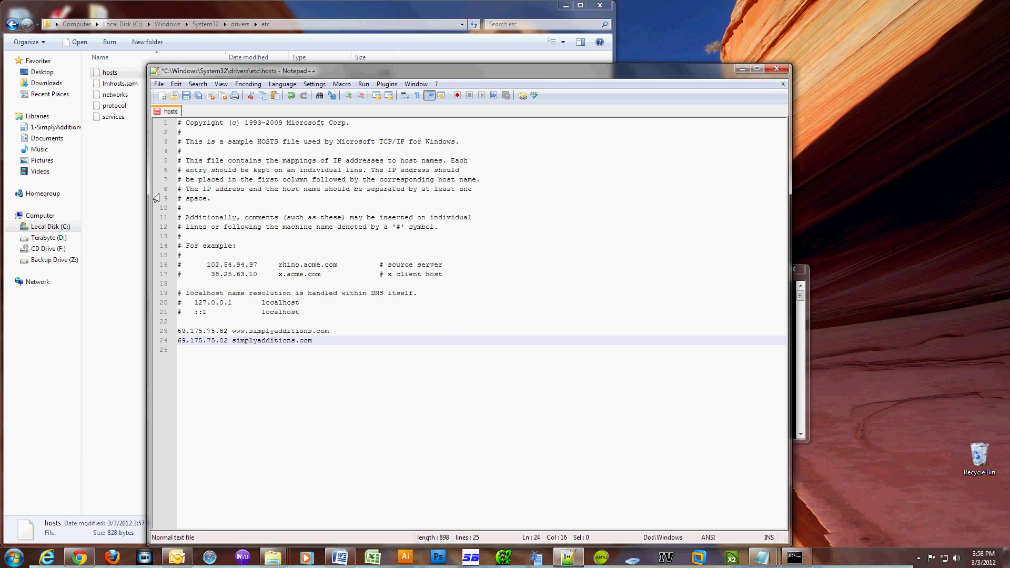
{"action": "left_click", "coordinate": [186, 96]}
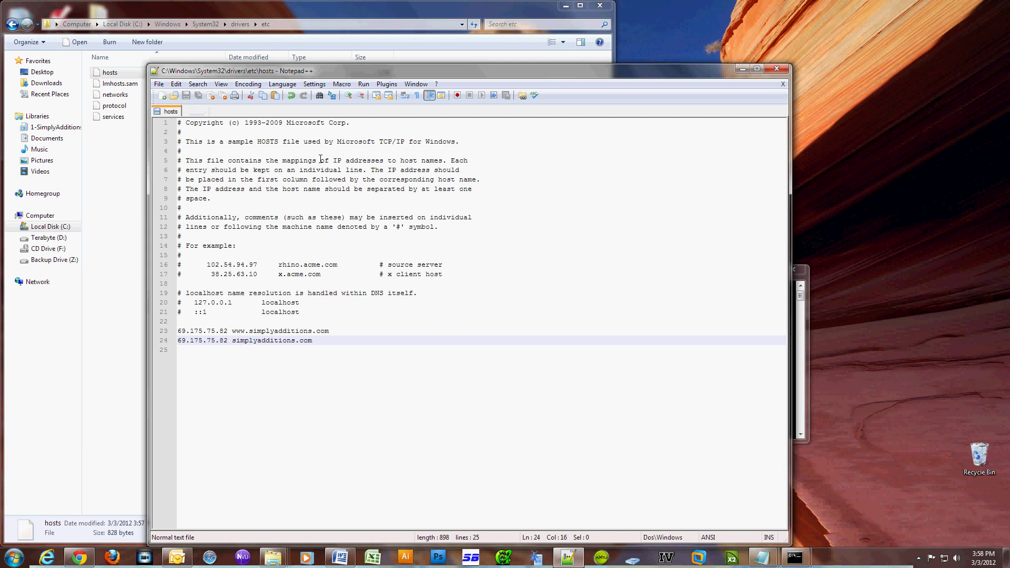
{"action": "left_click", "coordinate": [800, 358]}
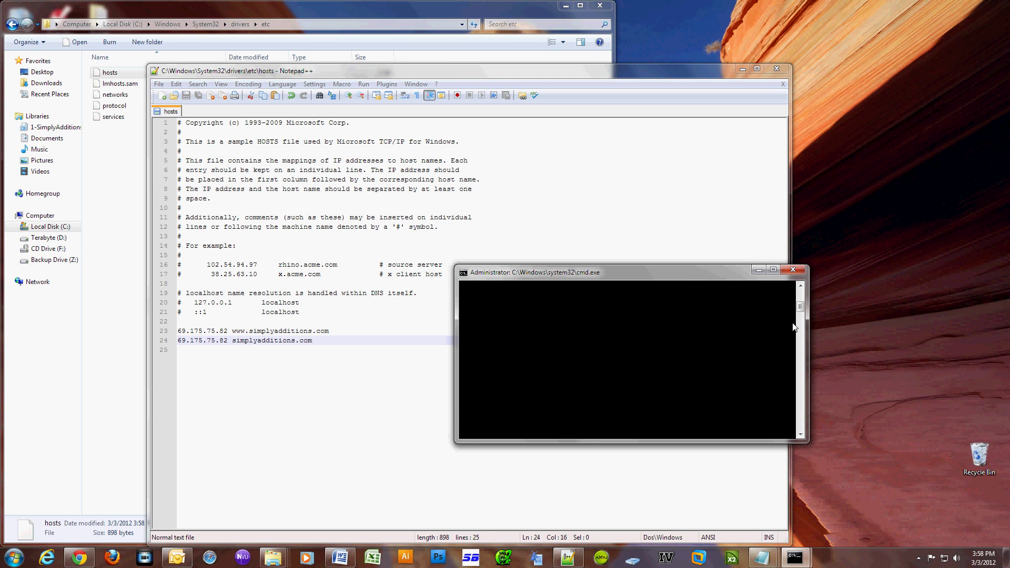
{"action": "scroll", "coordinate": [764, 335], "scroll_direction": "up", "scroll_amount": 5}
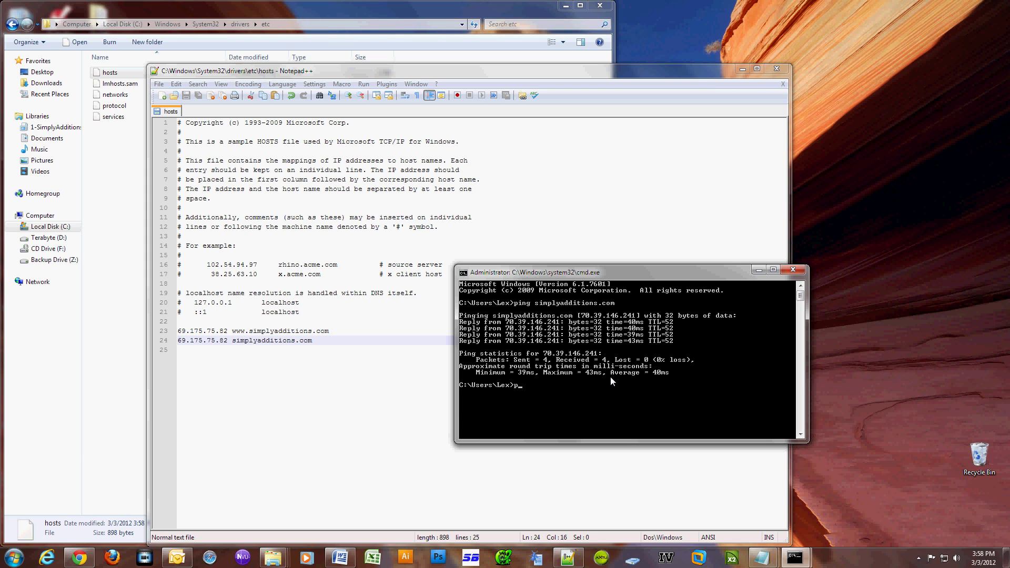
{"action": "type", "text": "ping simplyadditions.com"}
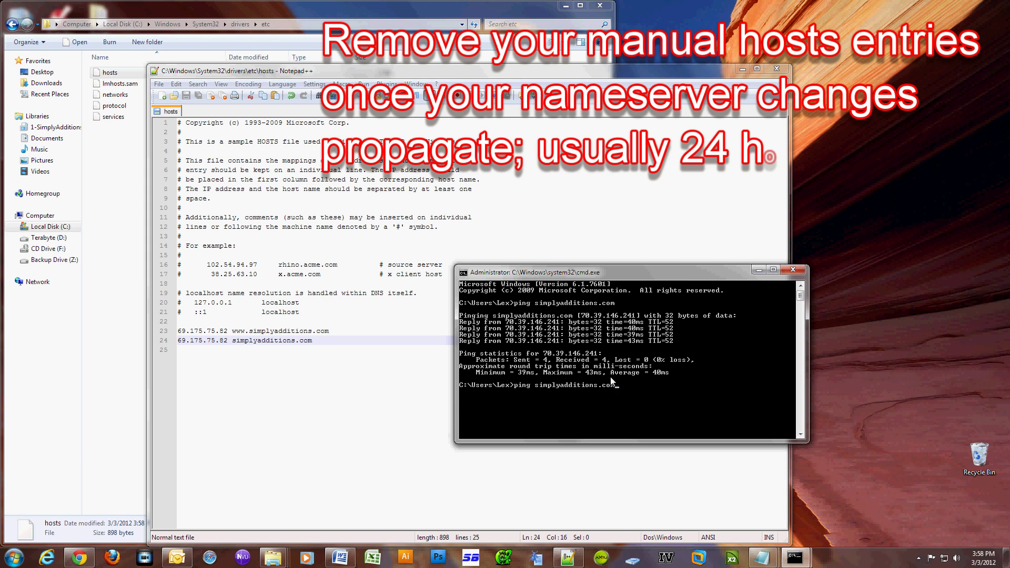
{"action": "key", "text": "Return"}
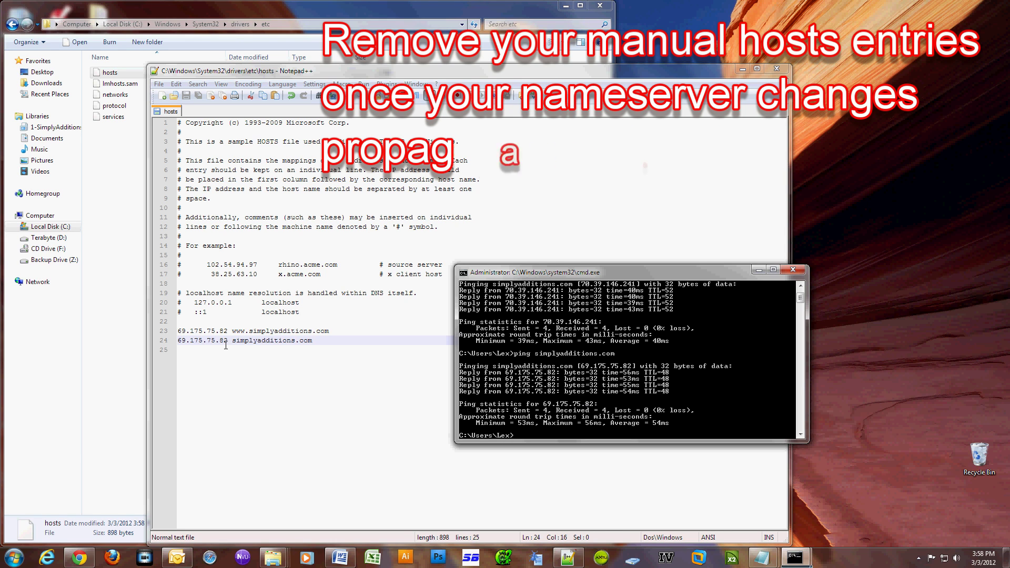
{"action": "left_click", "coordinate": [800, 269]}
{"action": "left_click", "coordinate": [467, 331]}
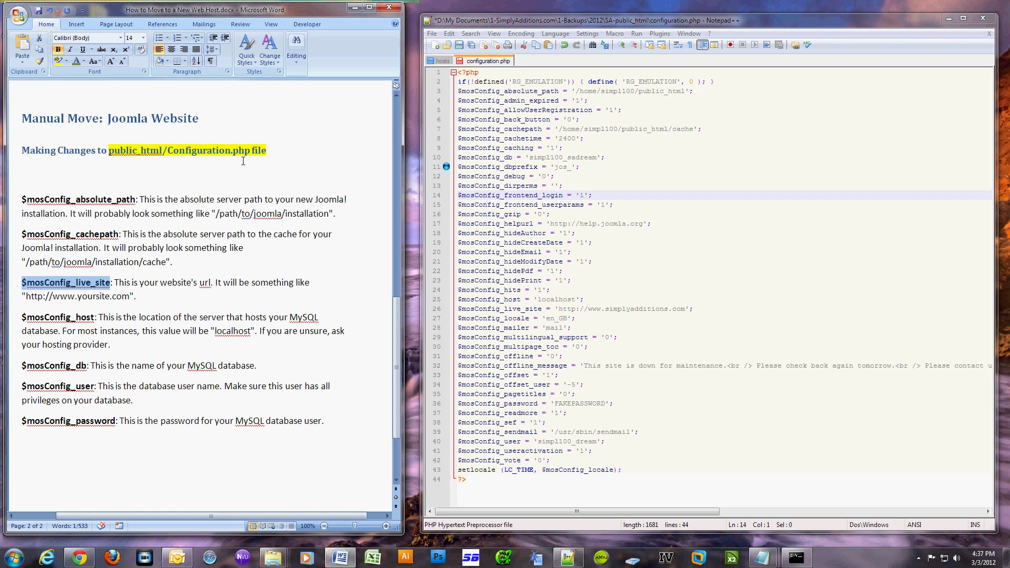
Compare configuration.php's absolute path, cache path, live site and host settings against the Word guide.
{"action": "left_click", "coordinate": [184, 186]}
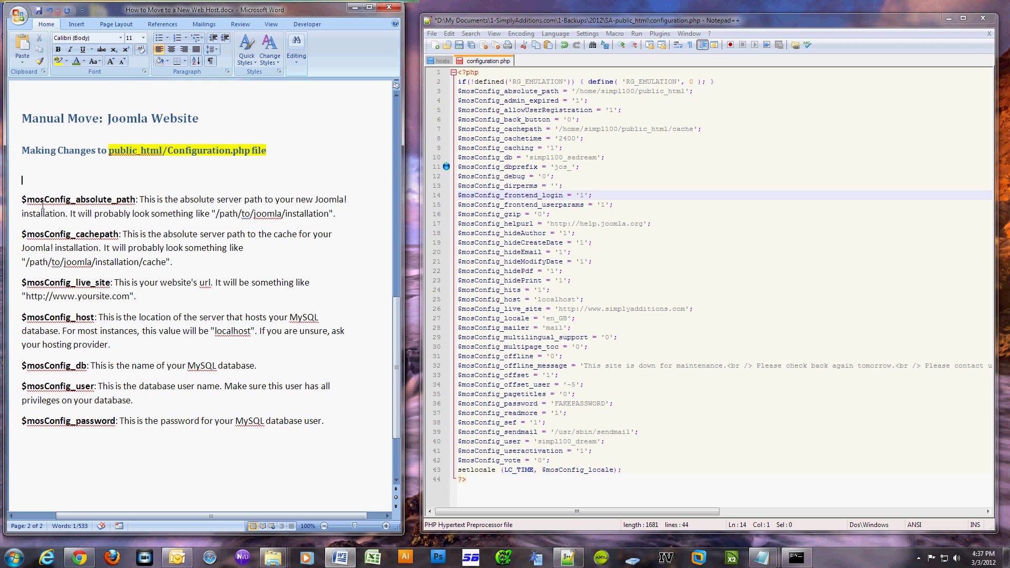
{"action": "left_click_drag", "start_coordinate": [21, 200], "coordinate": [141, 193]}
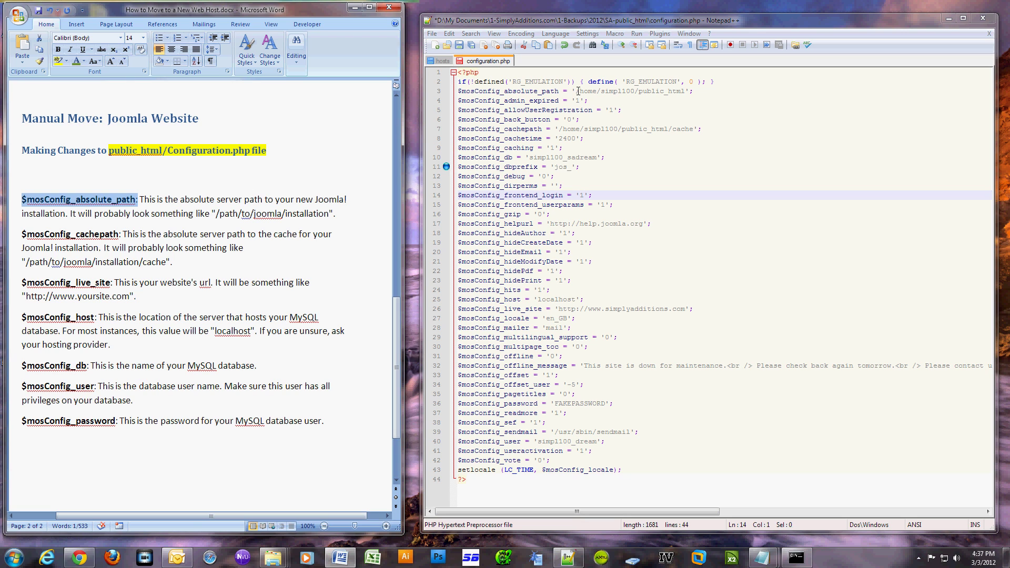
{"action": "left_click_drag", "start_coordinate": [577, 91], "coordinate": [683, 89]}
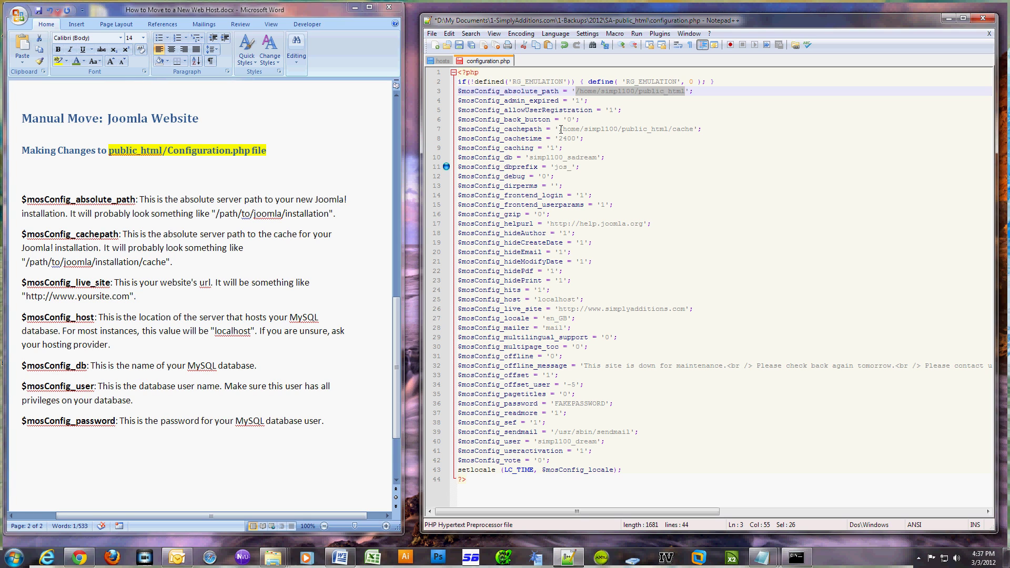
{"action": "left_click_drag", "start_coordinate": [560, 129], "coordinate": [695, 129]}
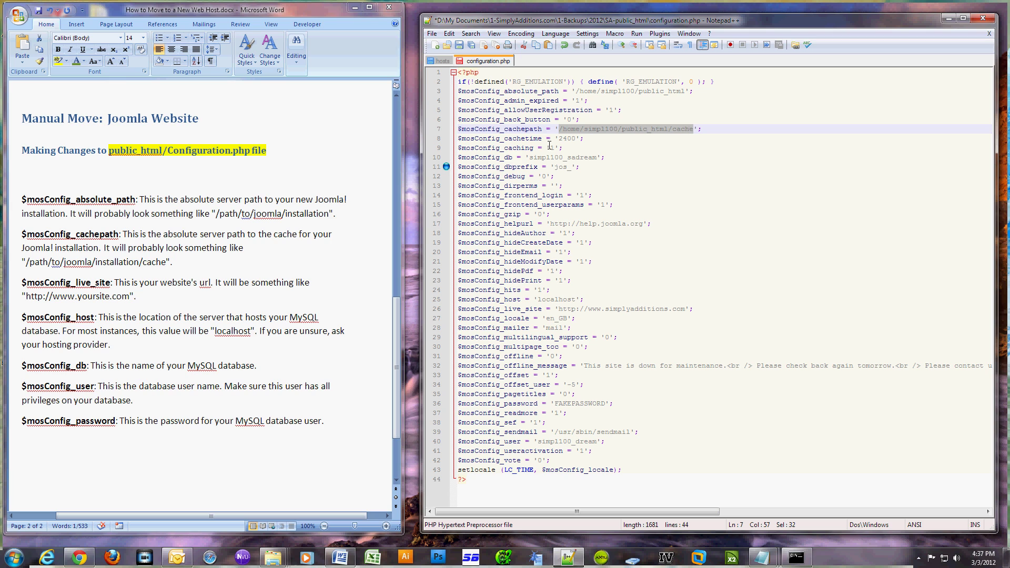
{"action": "key", "text": "alt+Tab"}
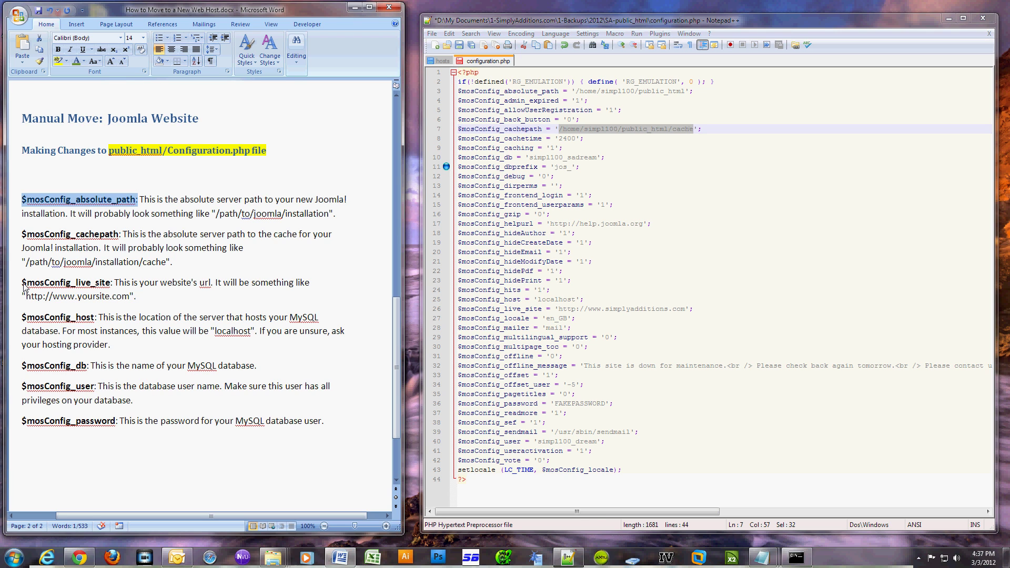
{"action": "left_click_drag", "start_coordinate": [22, 283], "coordinate": [106, 279]}
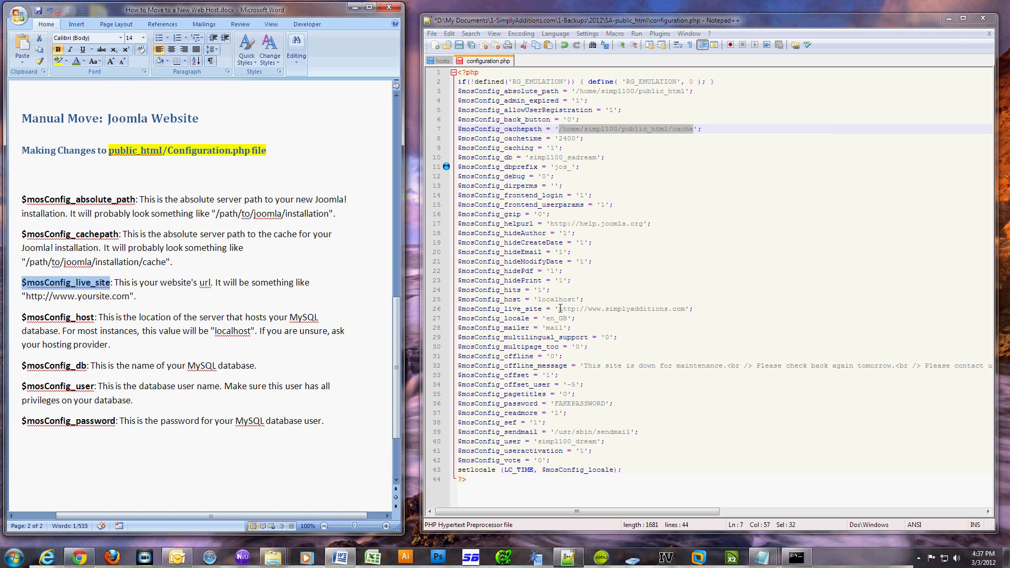
{"action": "left_click_drag", "start_coordinate": [559, 309], "coordinate": [685, 309]}
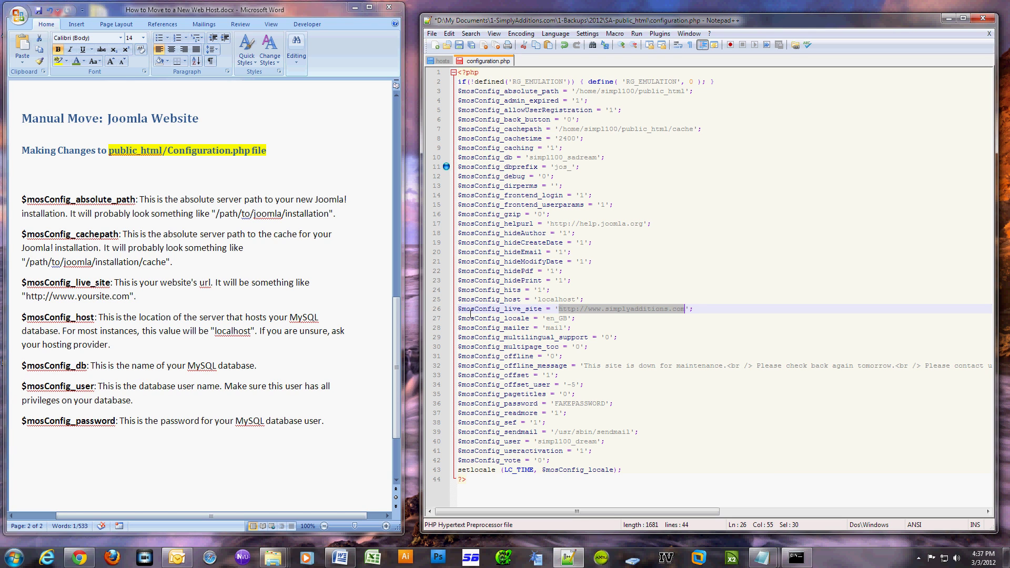
{"action": "key", "text": "alt+Tab"}
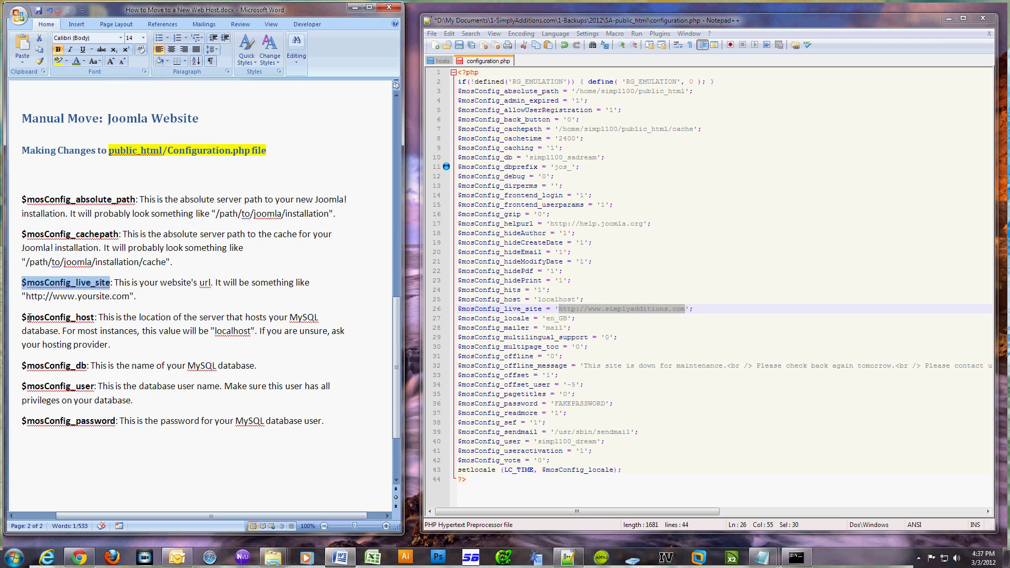
{"action": "left_click_drag", "start_coordinate": [22, 318], "coordinate": [94, 317]}
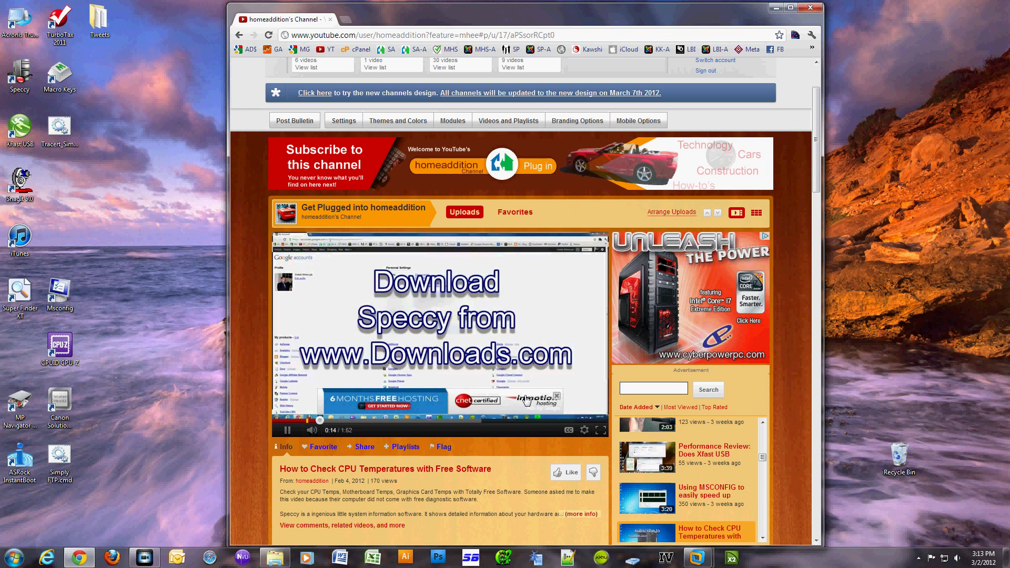
Close the ad overlay at the bottom of the CPU temperature video.
{"action": "left_click", "coordinate": [557, 395]}
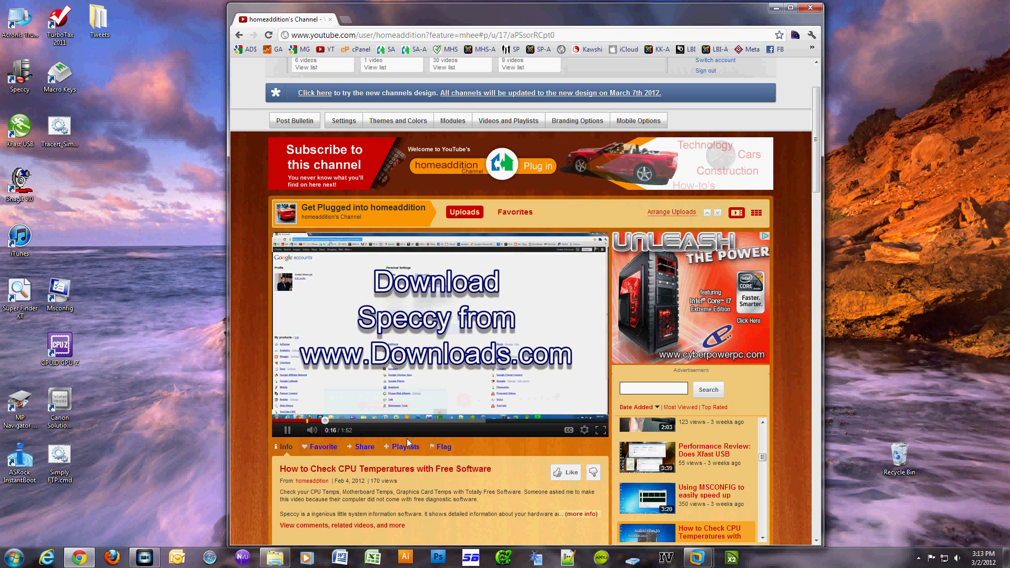